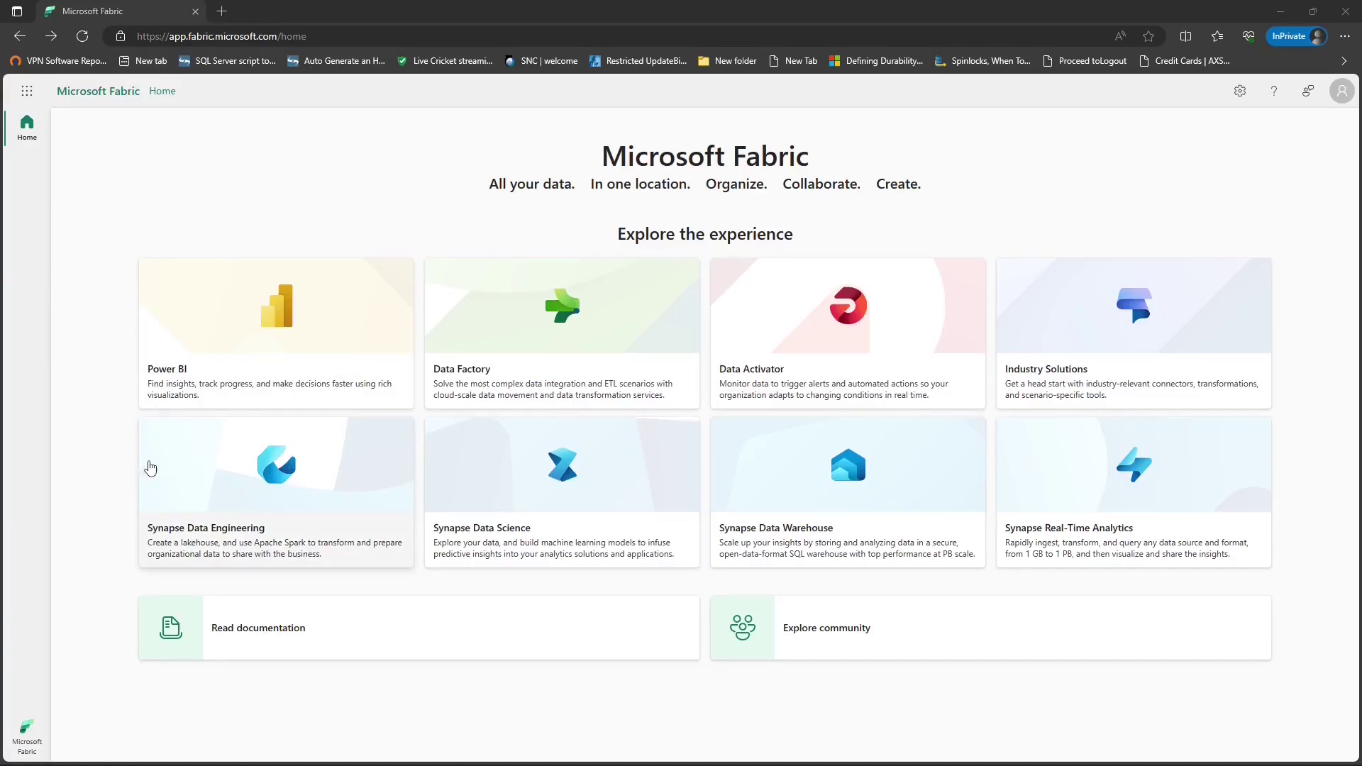
Step: Open WSRoles from Synapse Data Engineering and show its access list, showing the single Admin member
left_click(224, 456)
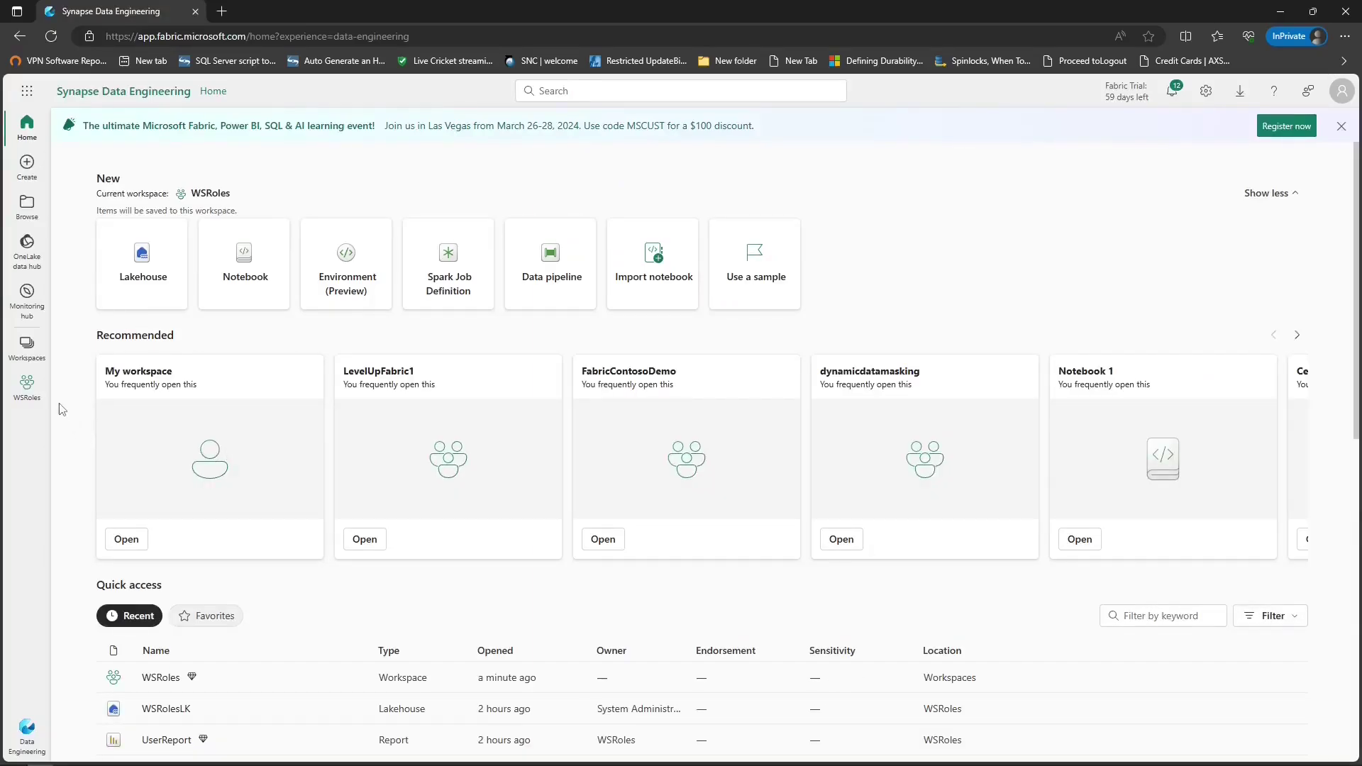
left_click(29, 348)
type("wsroles")
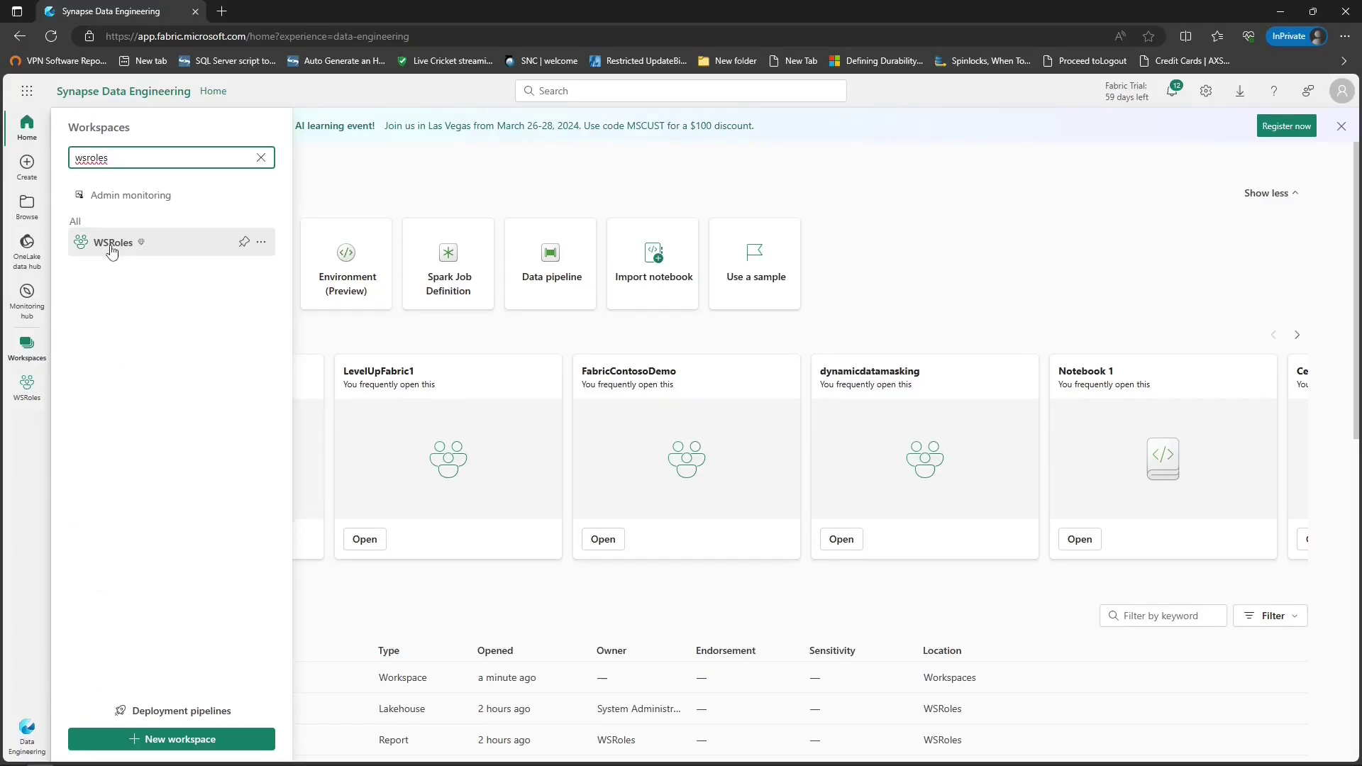
left_click(110, 245)
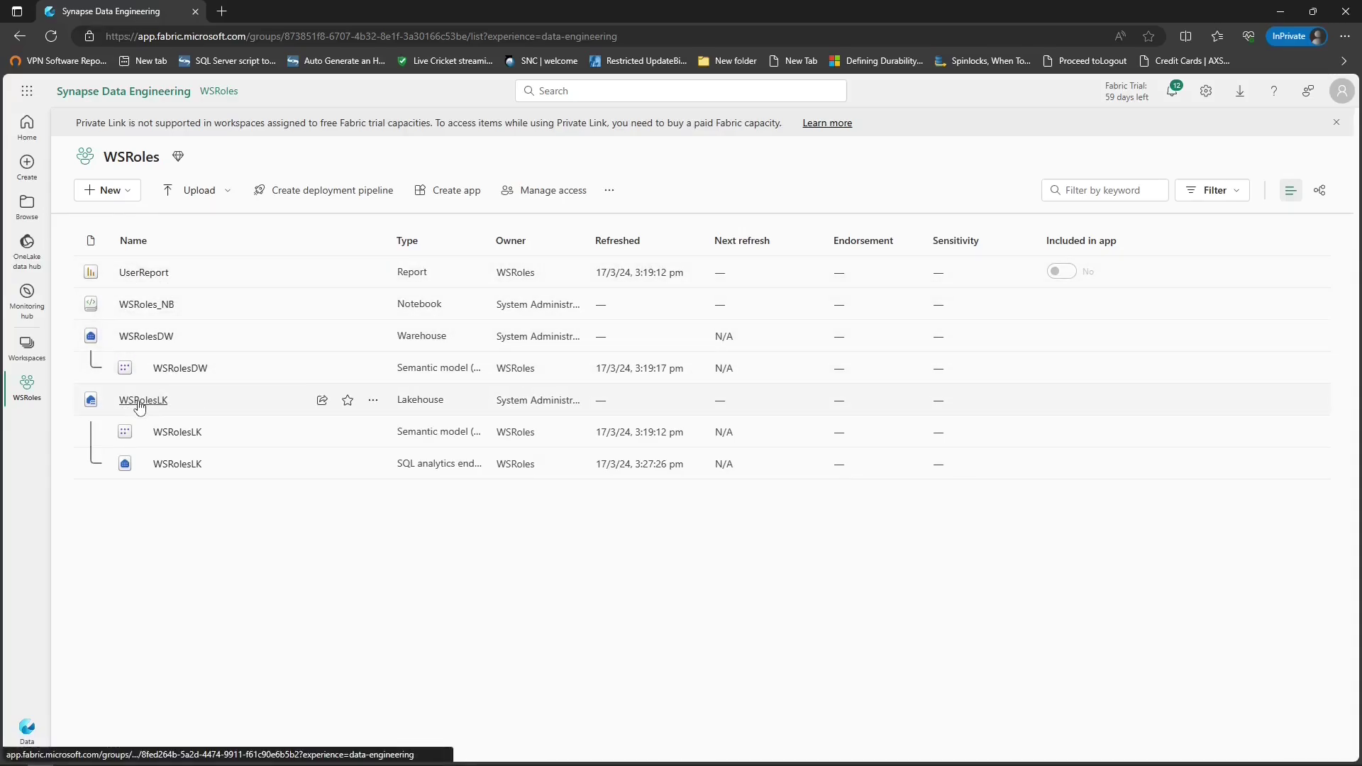
left_click(553, 190)
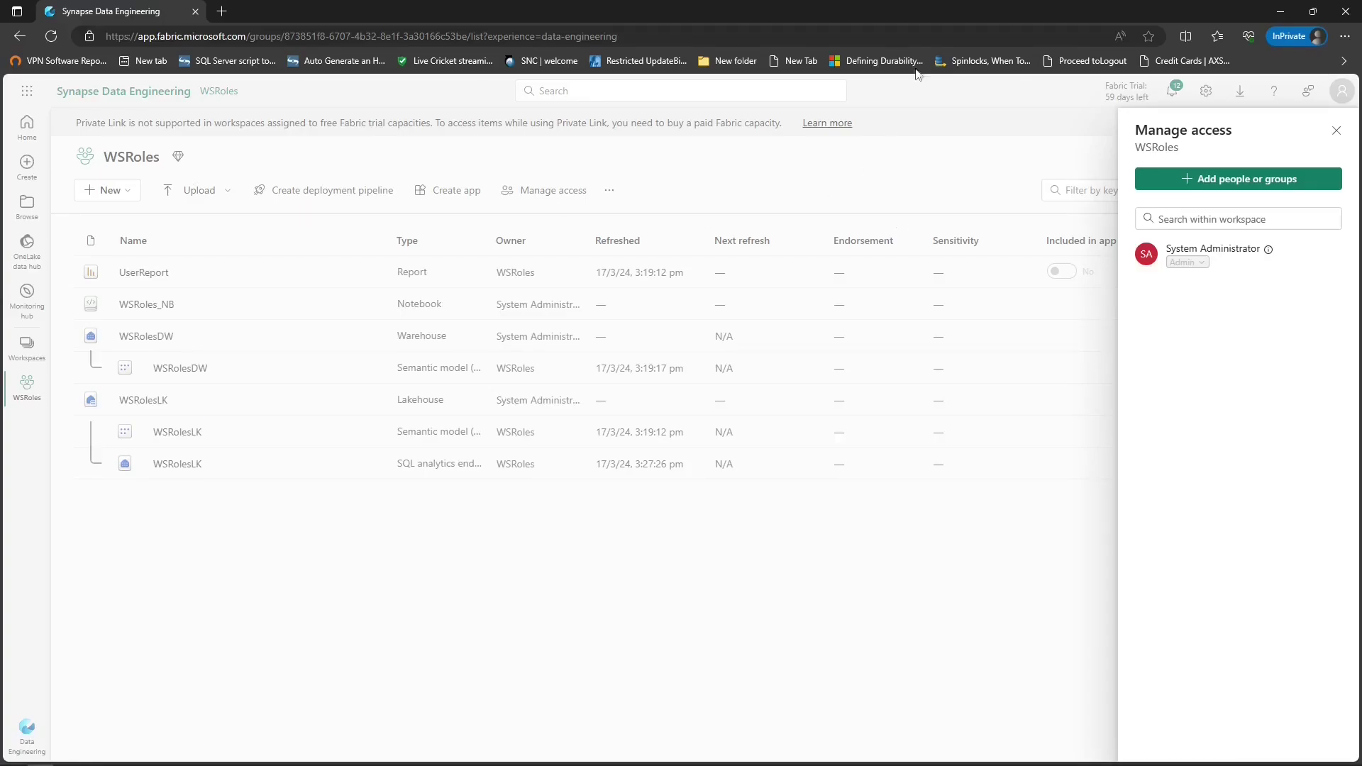
Step: Add the first user to WSRoles with the Member role
left_click(1231, 181)
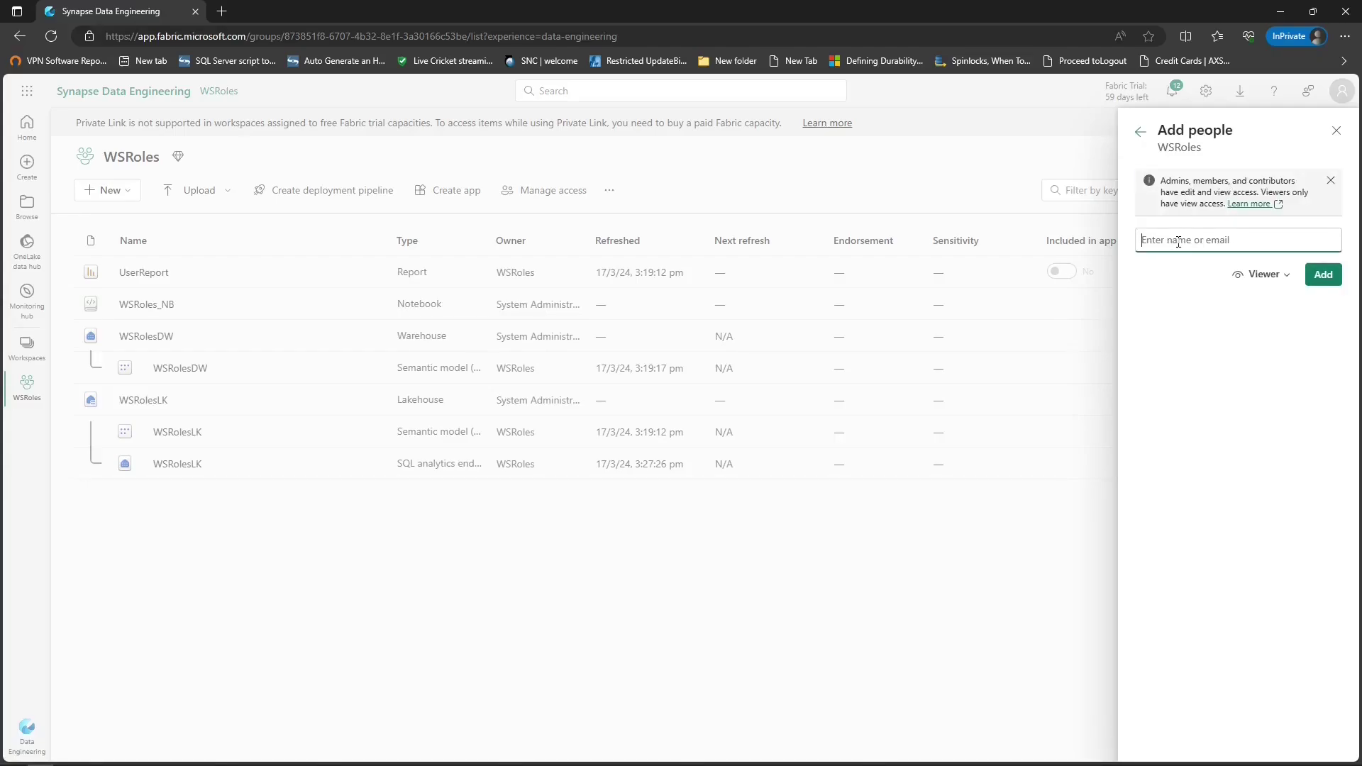
type("sachit")
left_click(1231, 274)
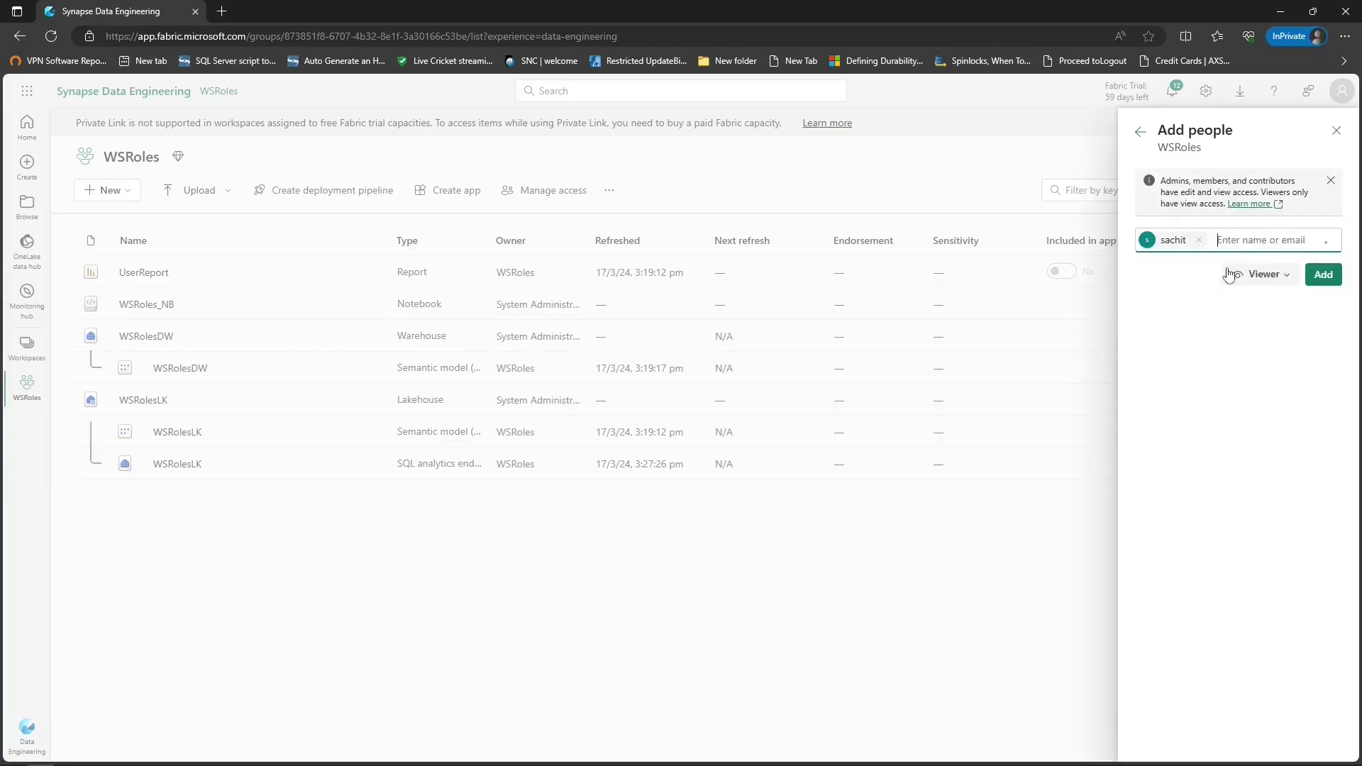
left_click(1261, 275)
left_click(1269, 331)
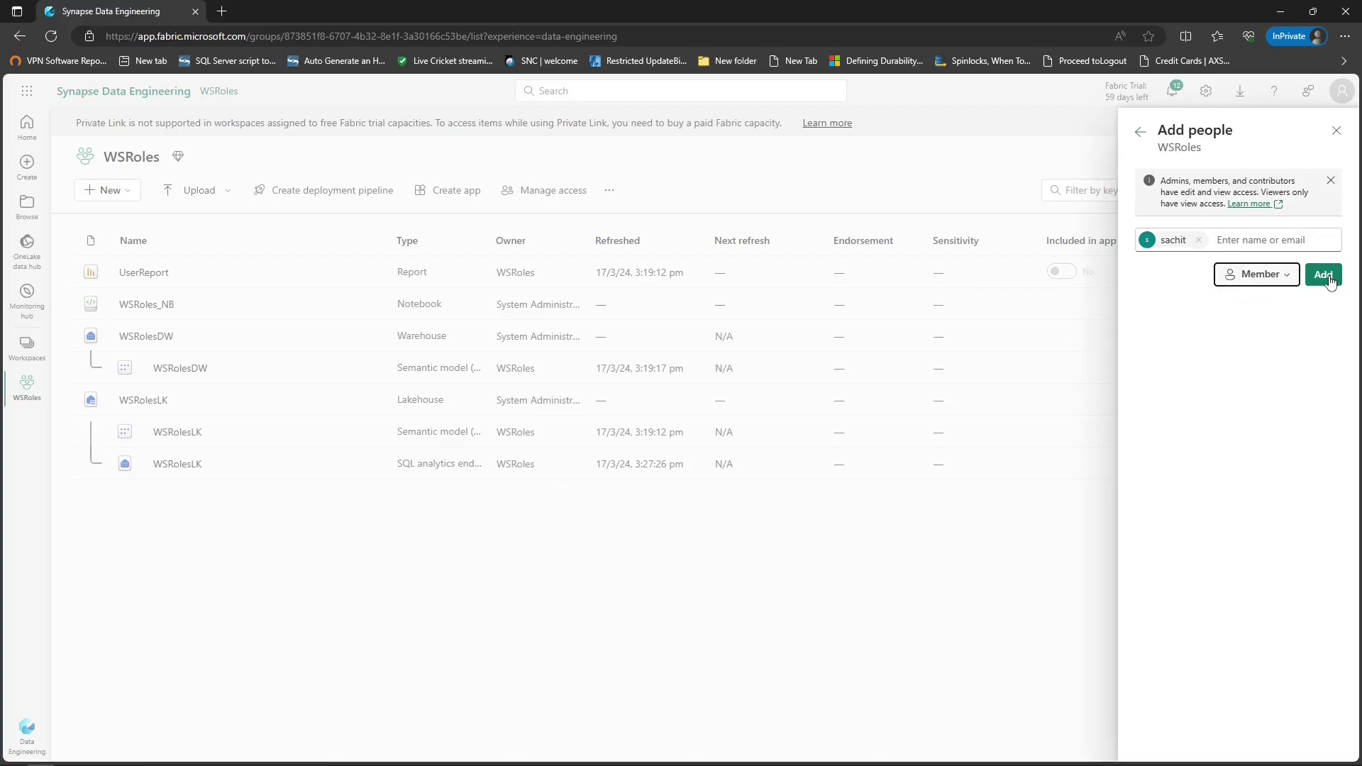
left_click(1323, 274)
left_click(1140, 135)
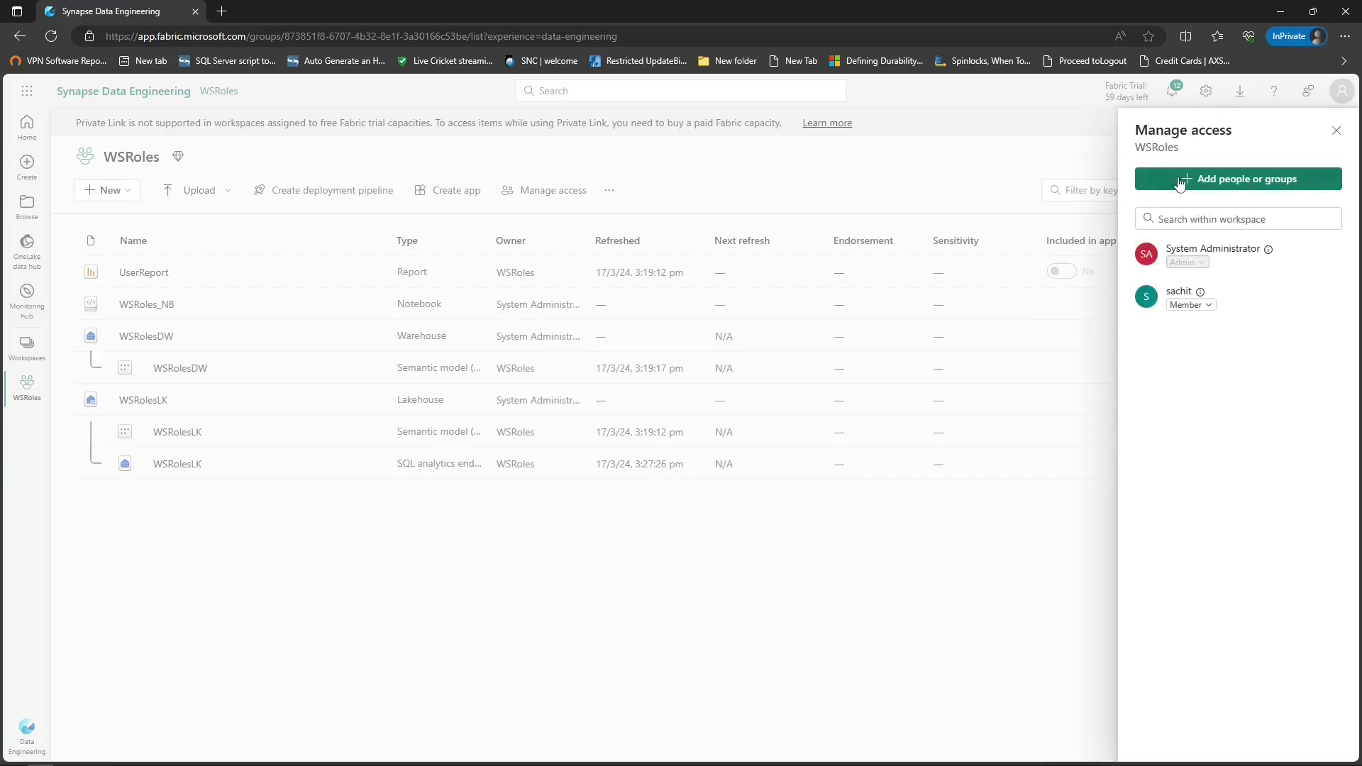
Step: Add a second user to WSRoles with the Contributor role
left_click(1177, 183)
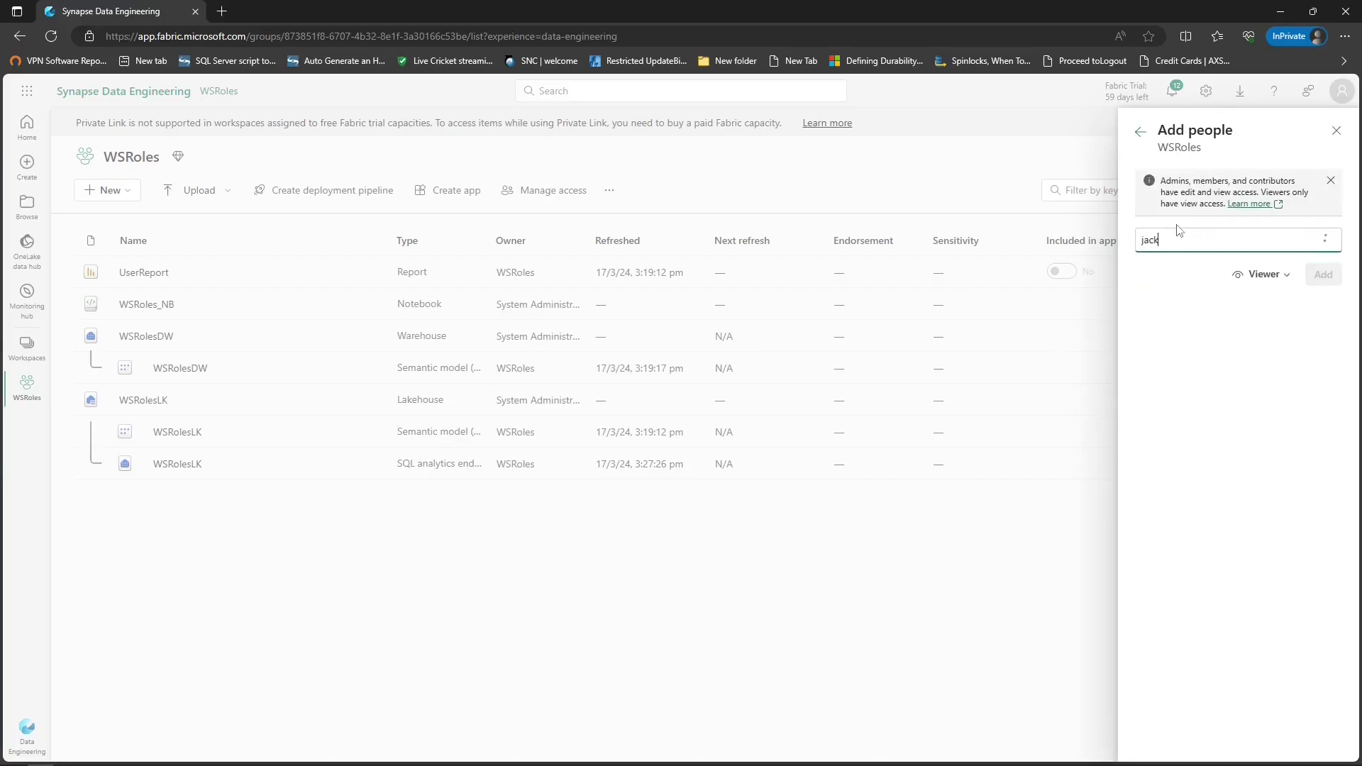
type("jackh")
left_click(1191, 271)
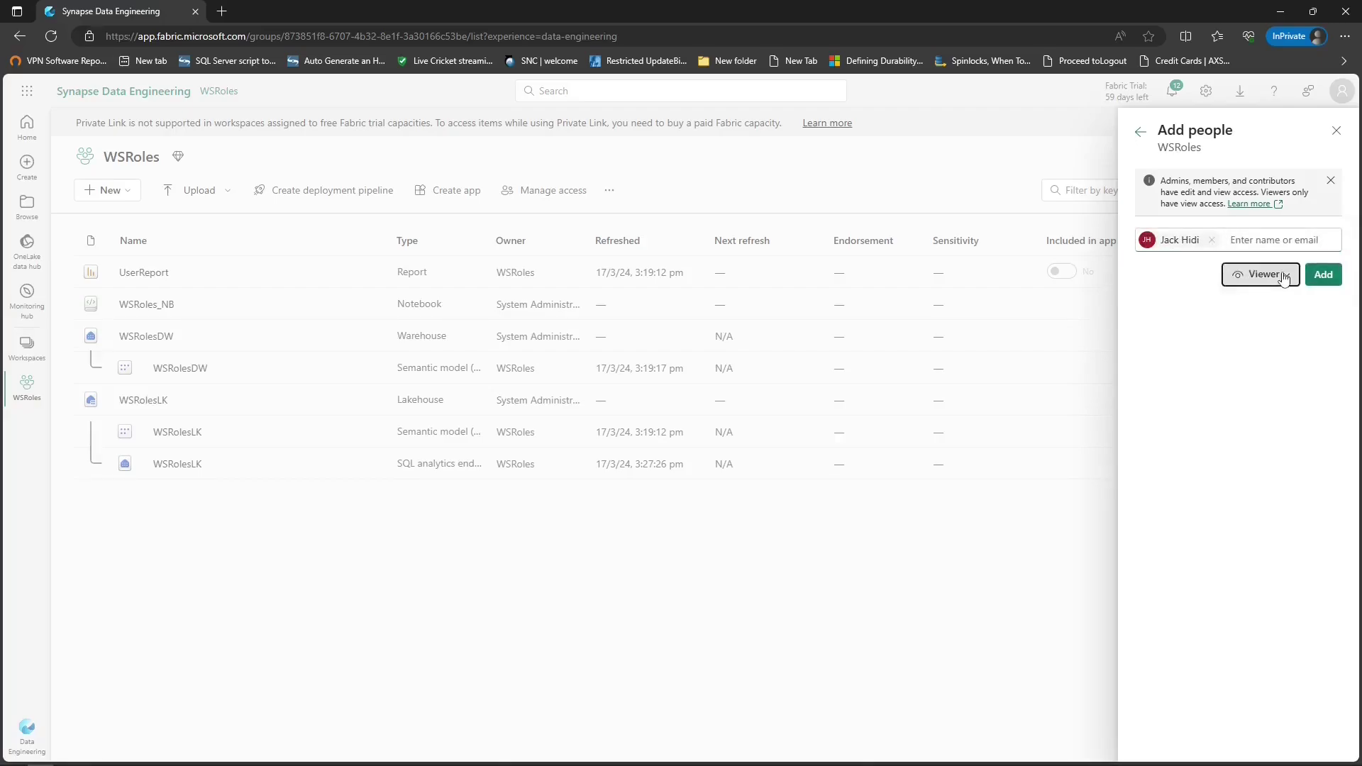
left_click(1266, 275)
left_click(1272, 362)
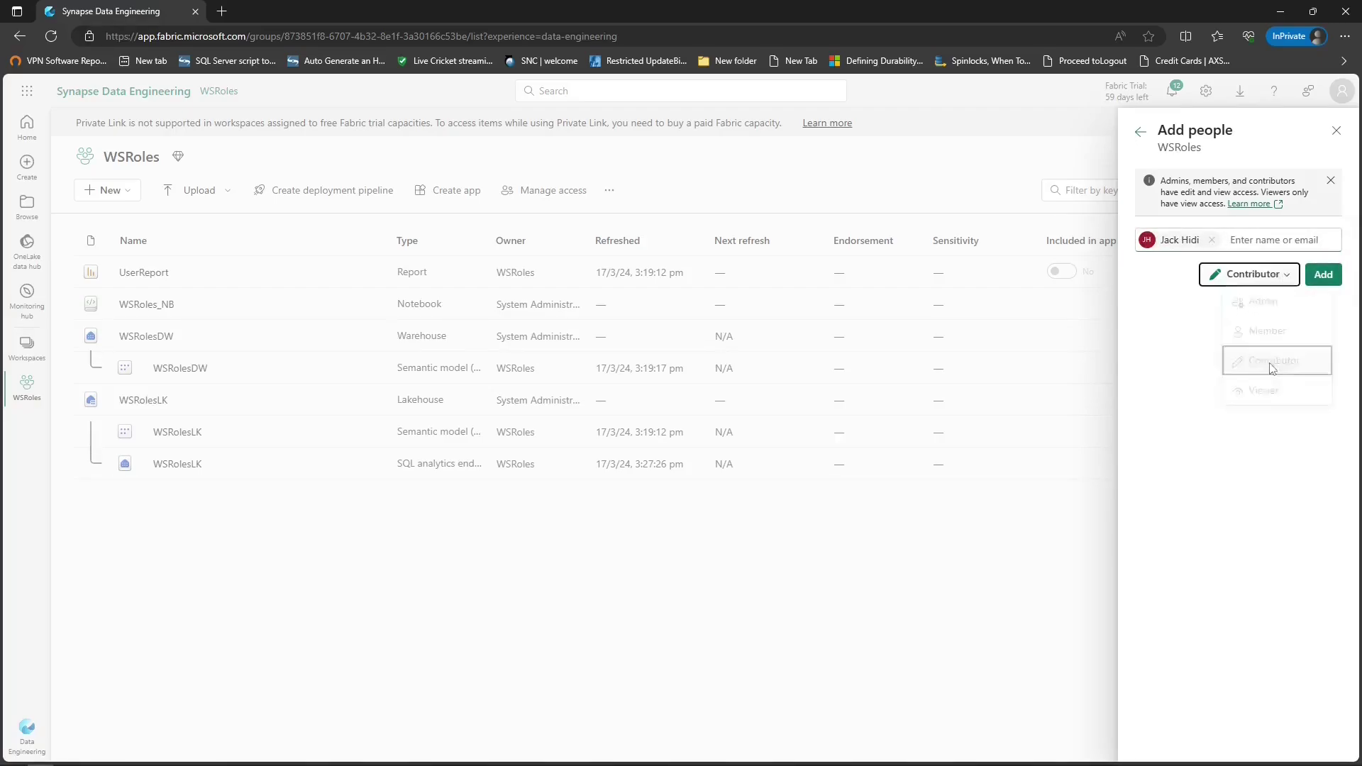
left_click(1324, 275)
left_click(1140, 132)
Step: Add a third user to WSRoles and close the access panel
left_click(1227, 182)
left_click(1197, 242)
type("dharmendra")
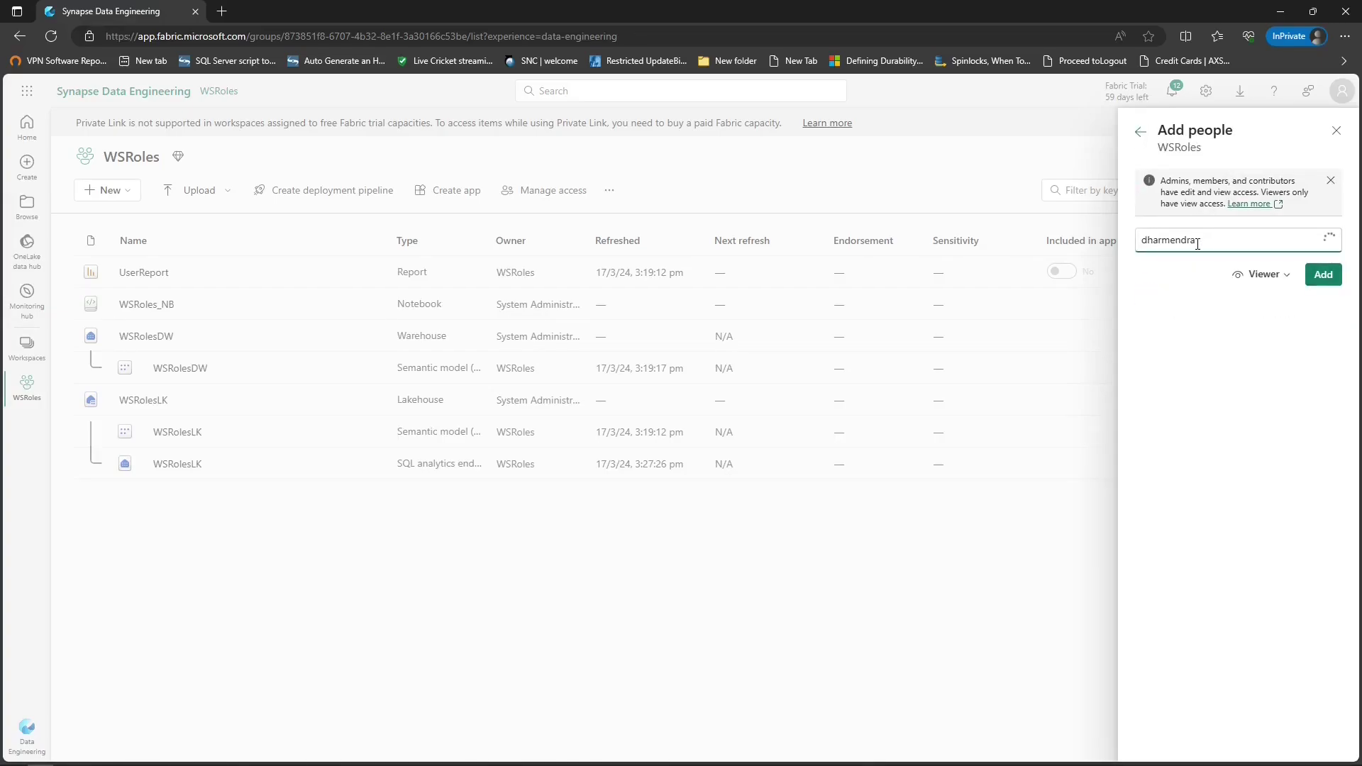
left_click(1177, 268)
left_click(1260, 300)
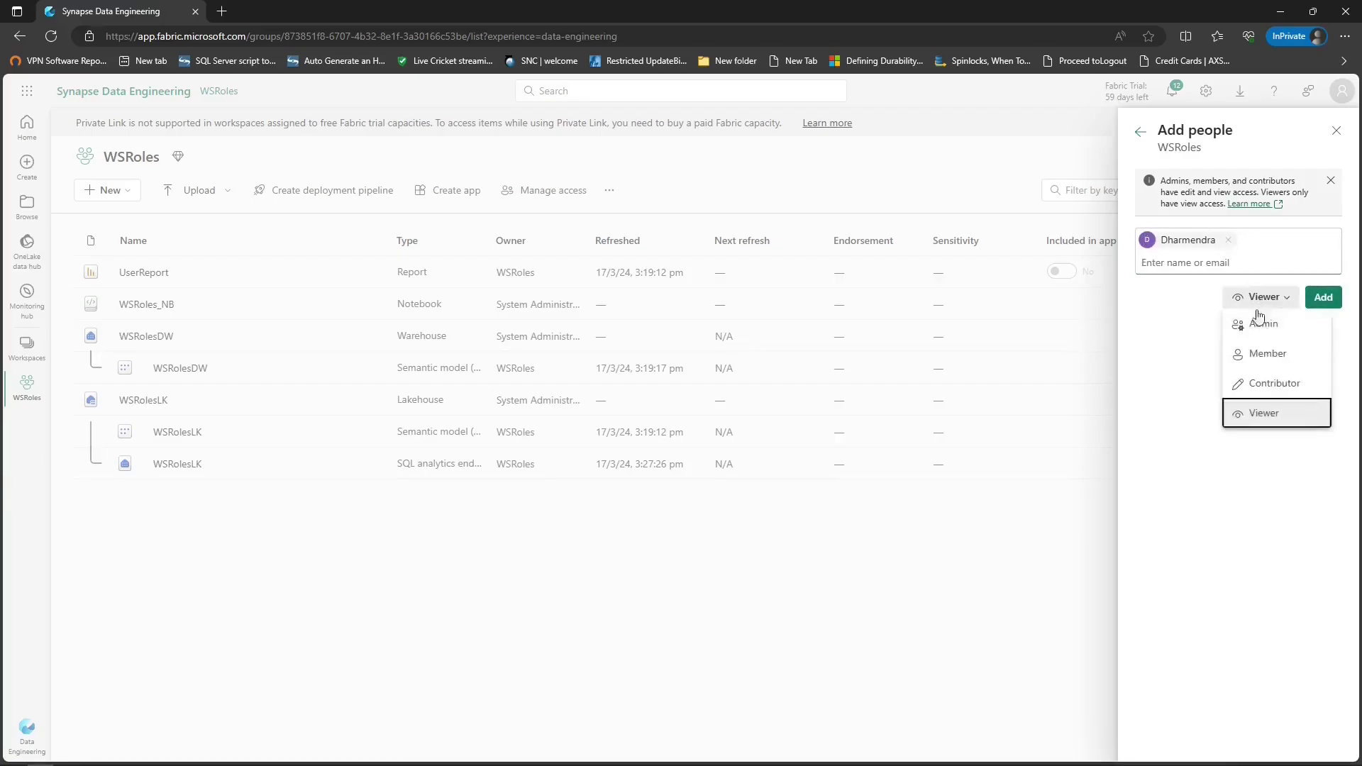
left_click(1268, 417)
left_click(1321, 300)
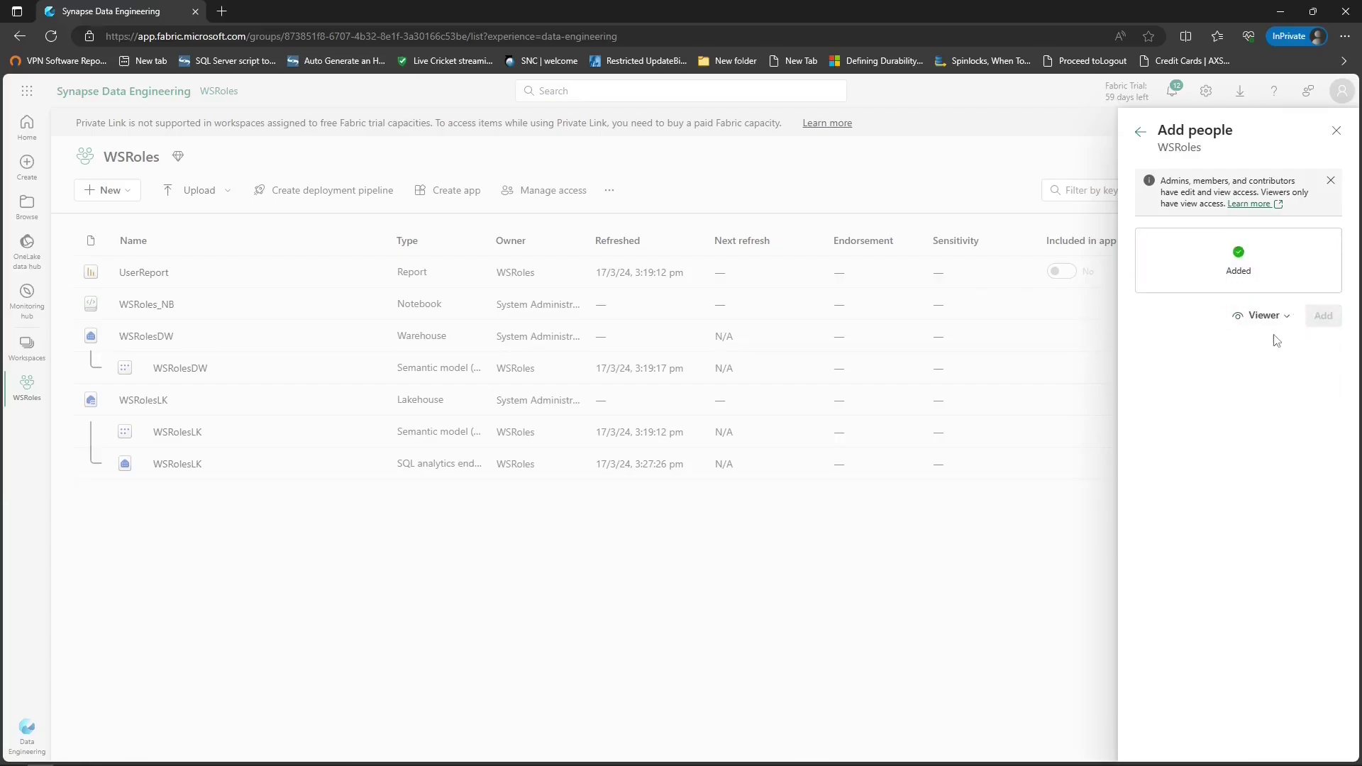
left_click(1140, 132)
left_click(1337, 130)
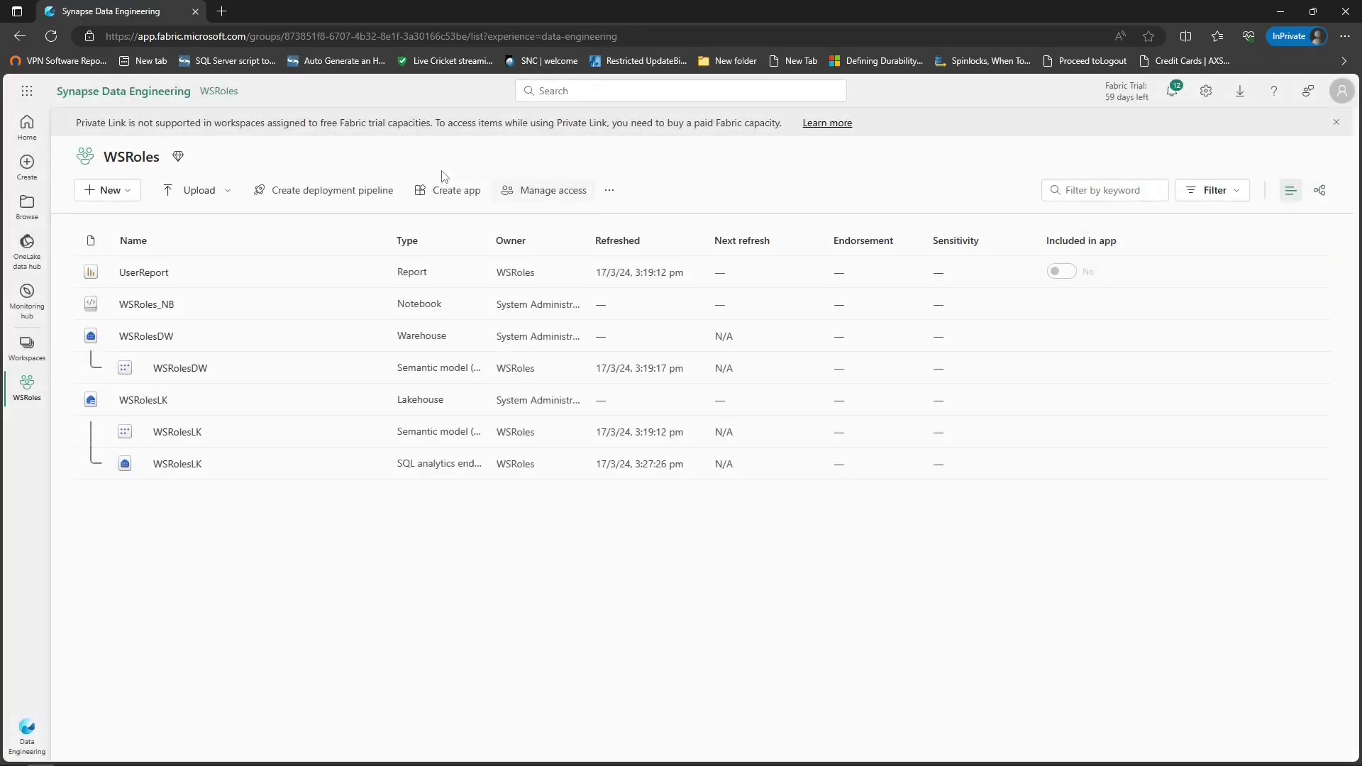
Step: Change the third user's role to Viewer in Manage access
left_click(555, 191)
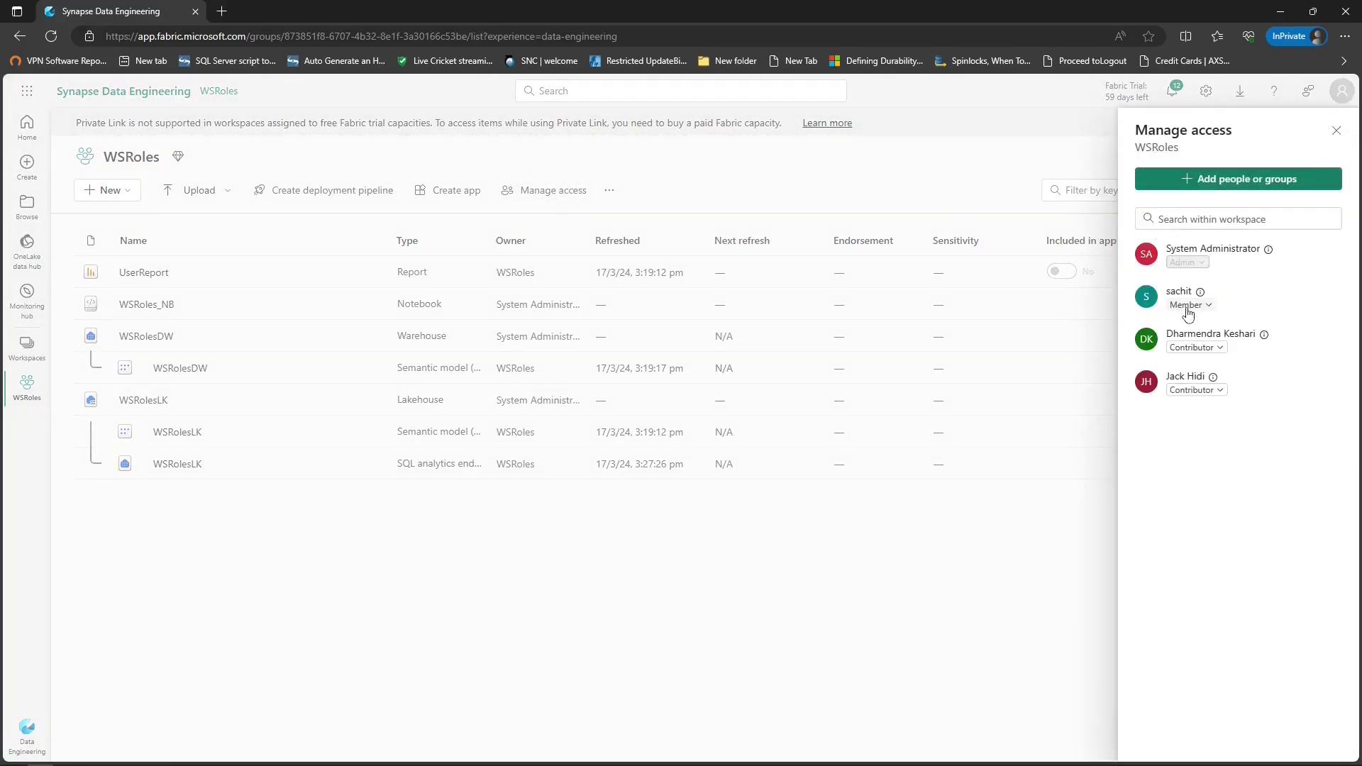
left_click(1218, 349)
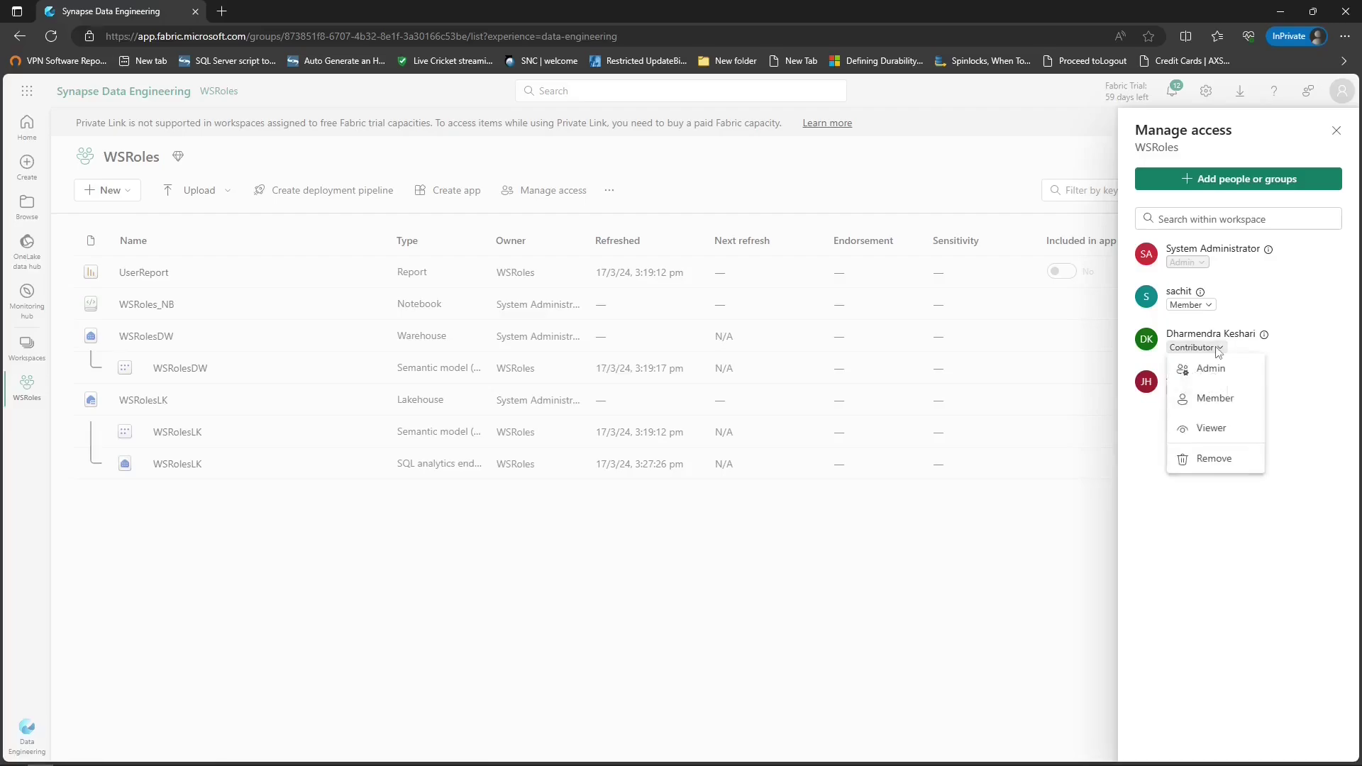
left_click(1211, 428)
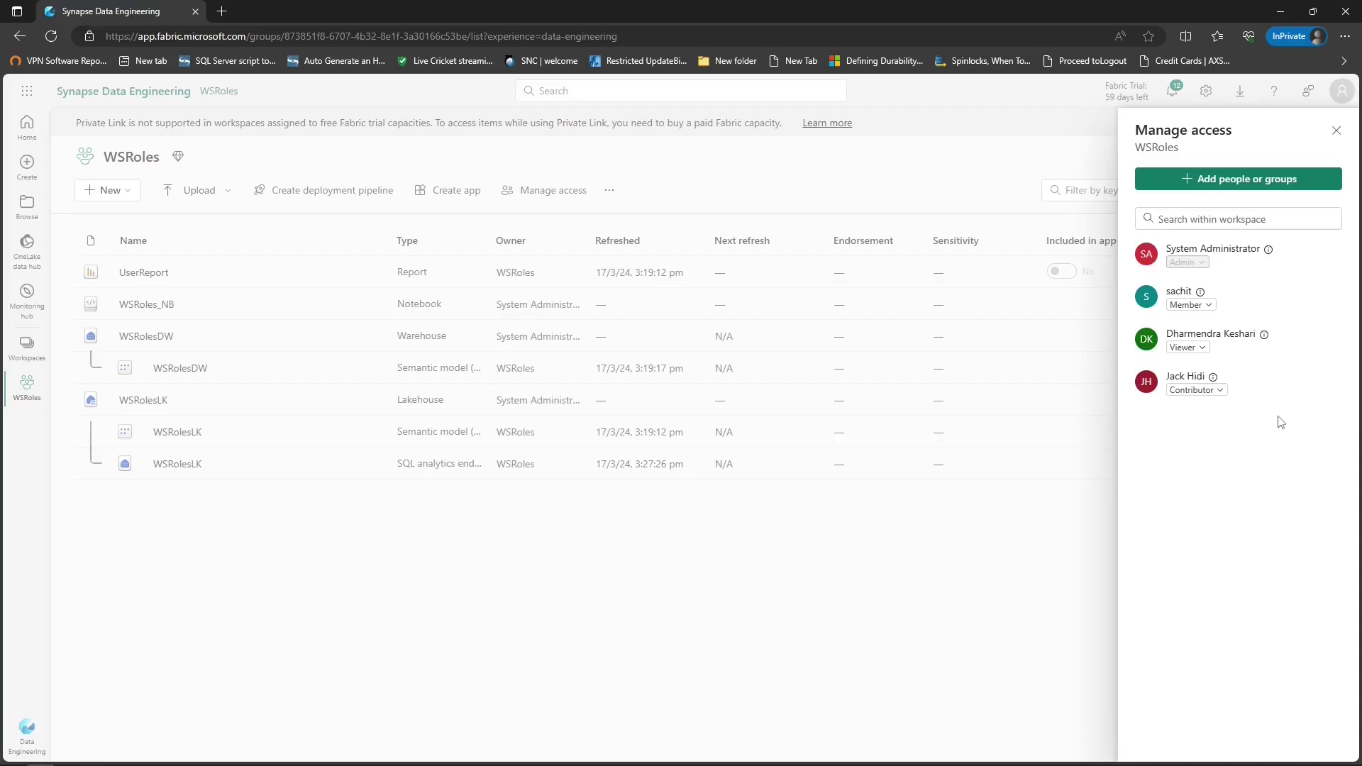
left_click(1336, 132)
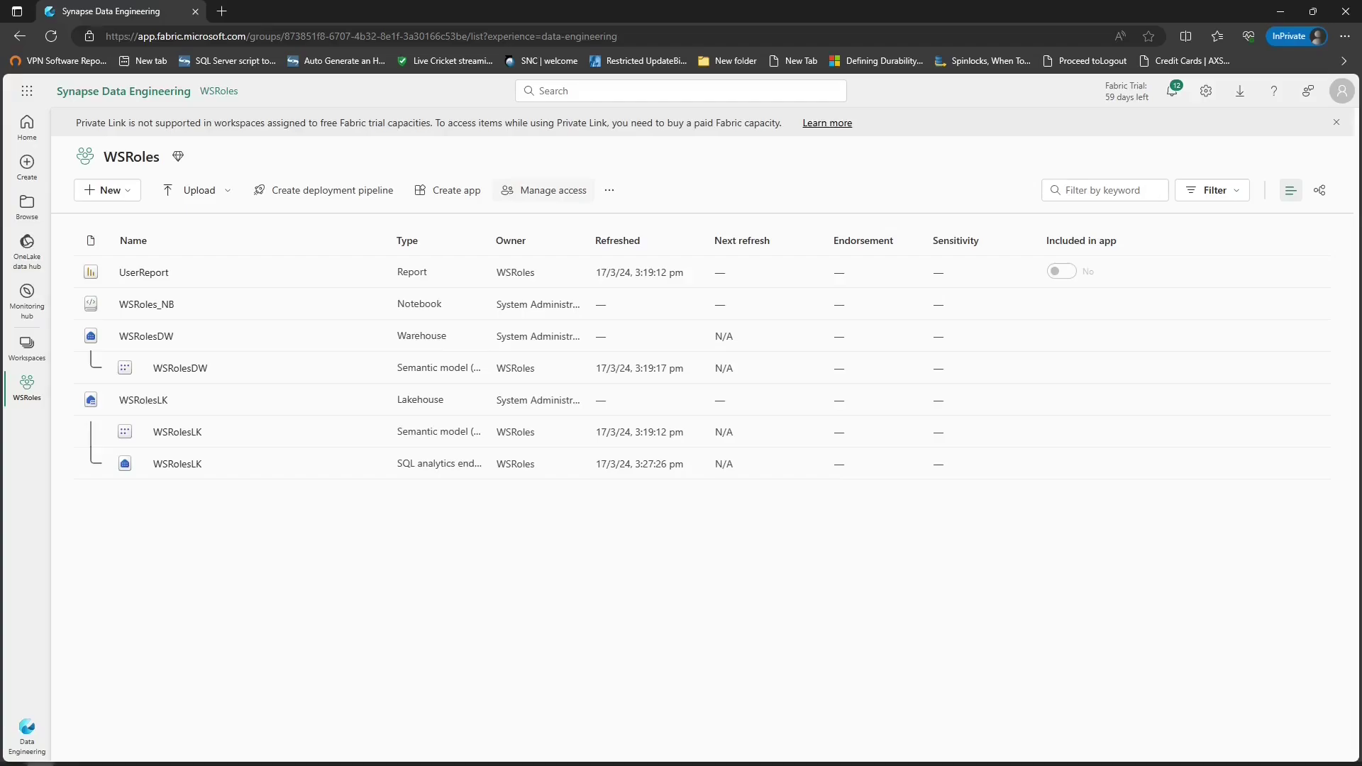
Step: In the Member account's browser, reload Fabric and open WSRoles under Synapse Data Science
left_click(71, 758)
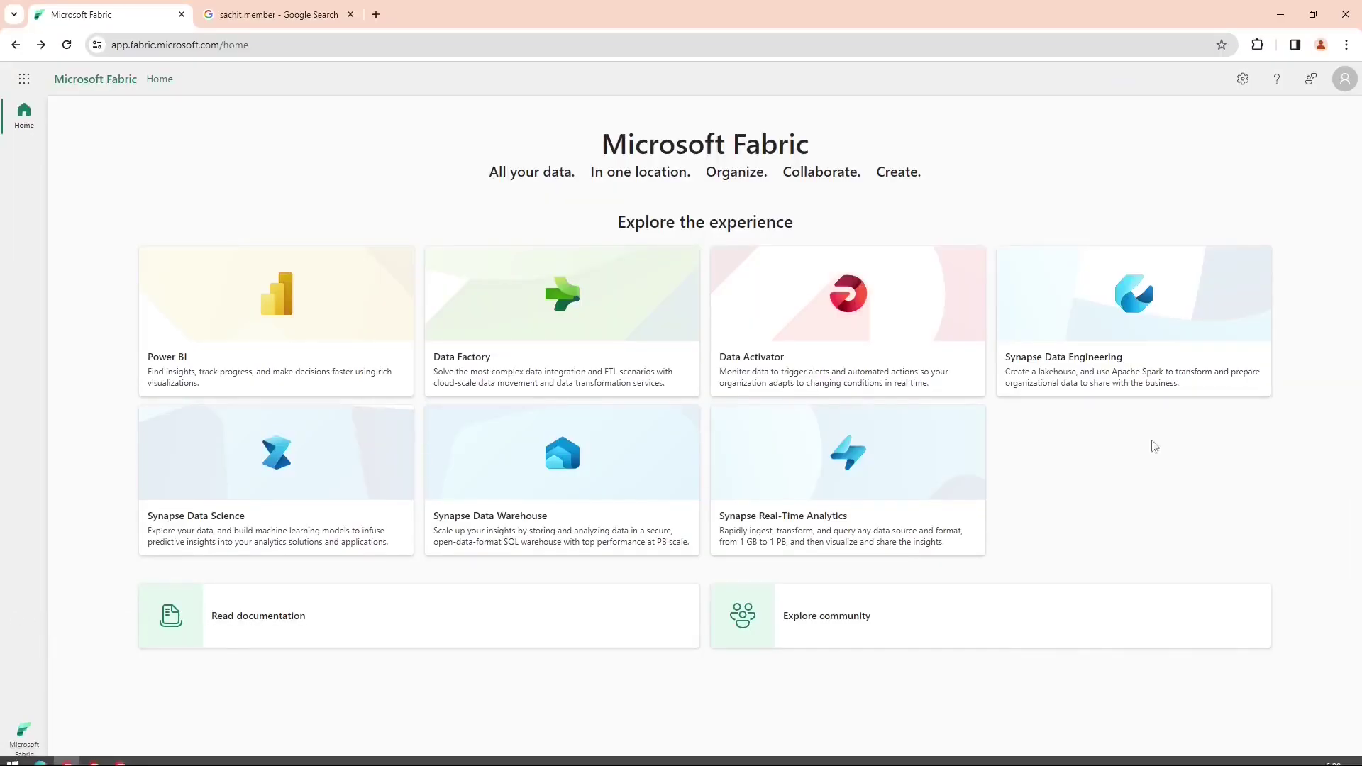
left_click(1348, 83)
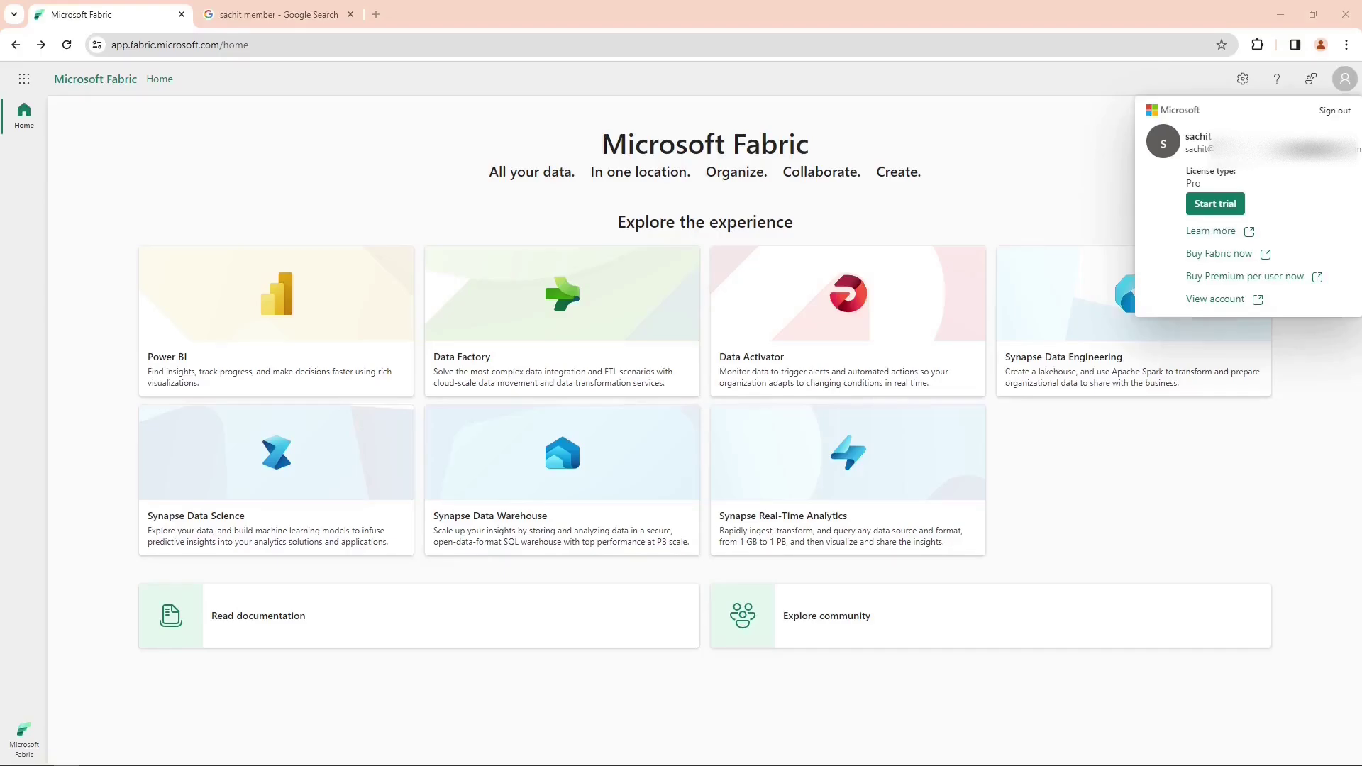
left_click(198, 27)
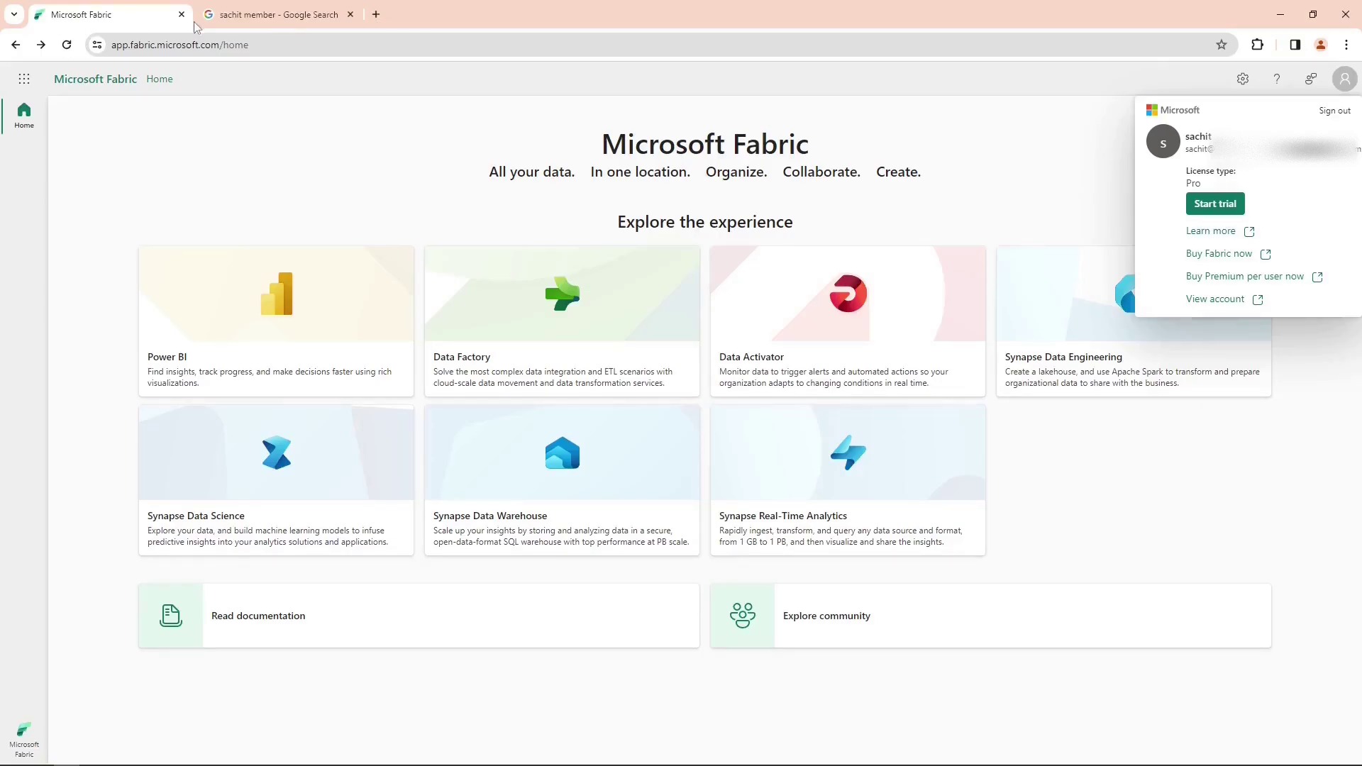
left_click(65, 44)
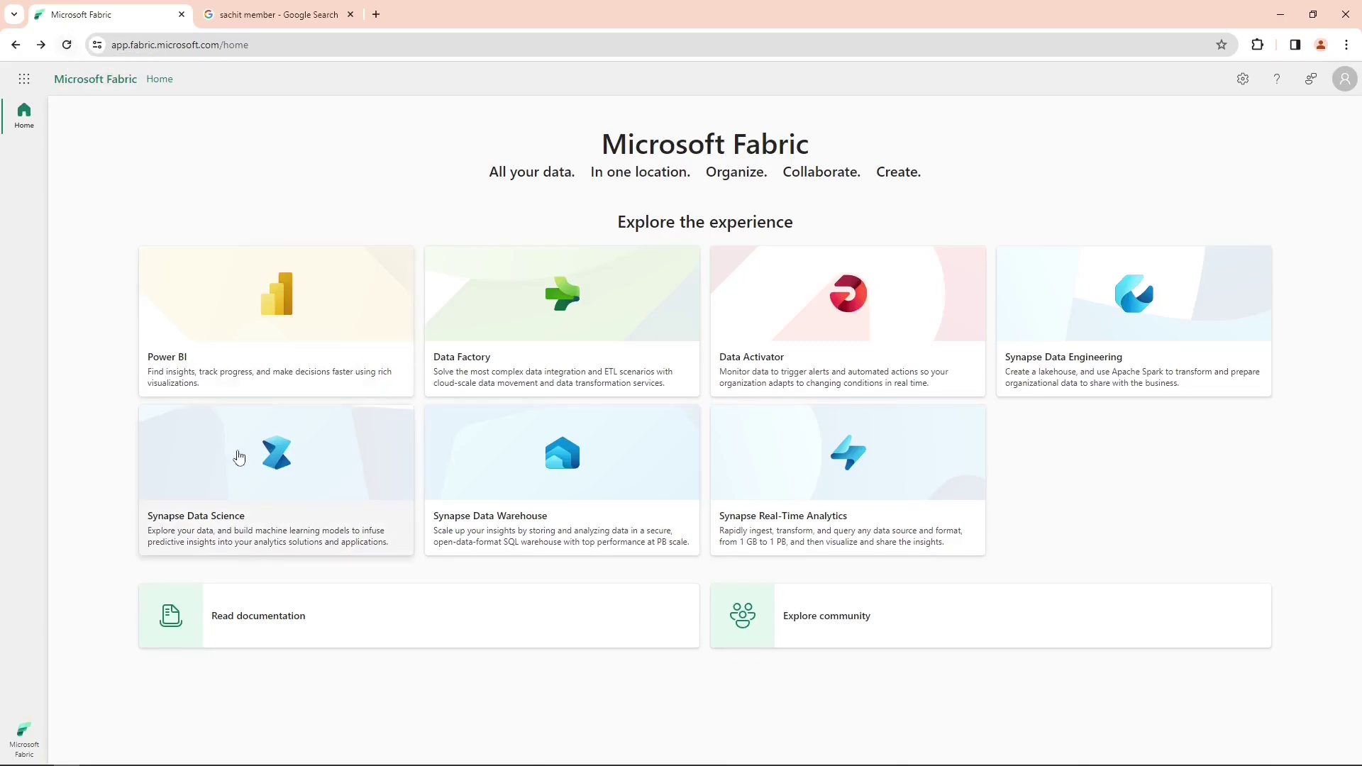
left_click(248, 522)
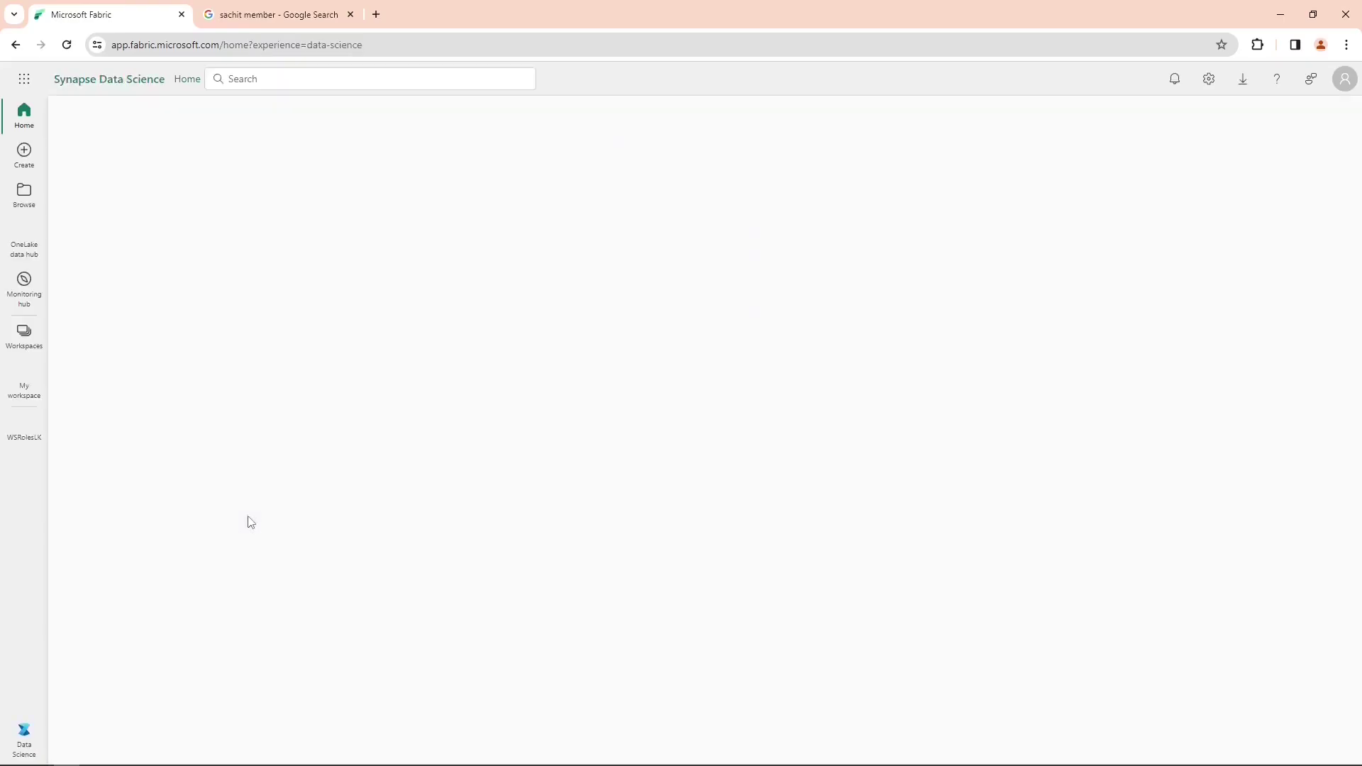
left_click(24, 334)
left_click(106, 298)
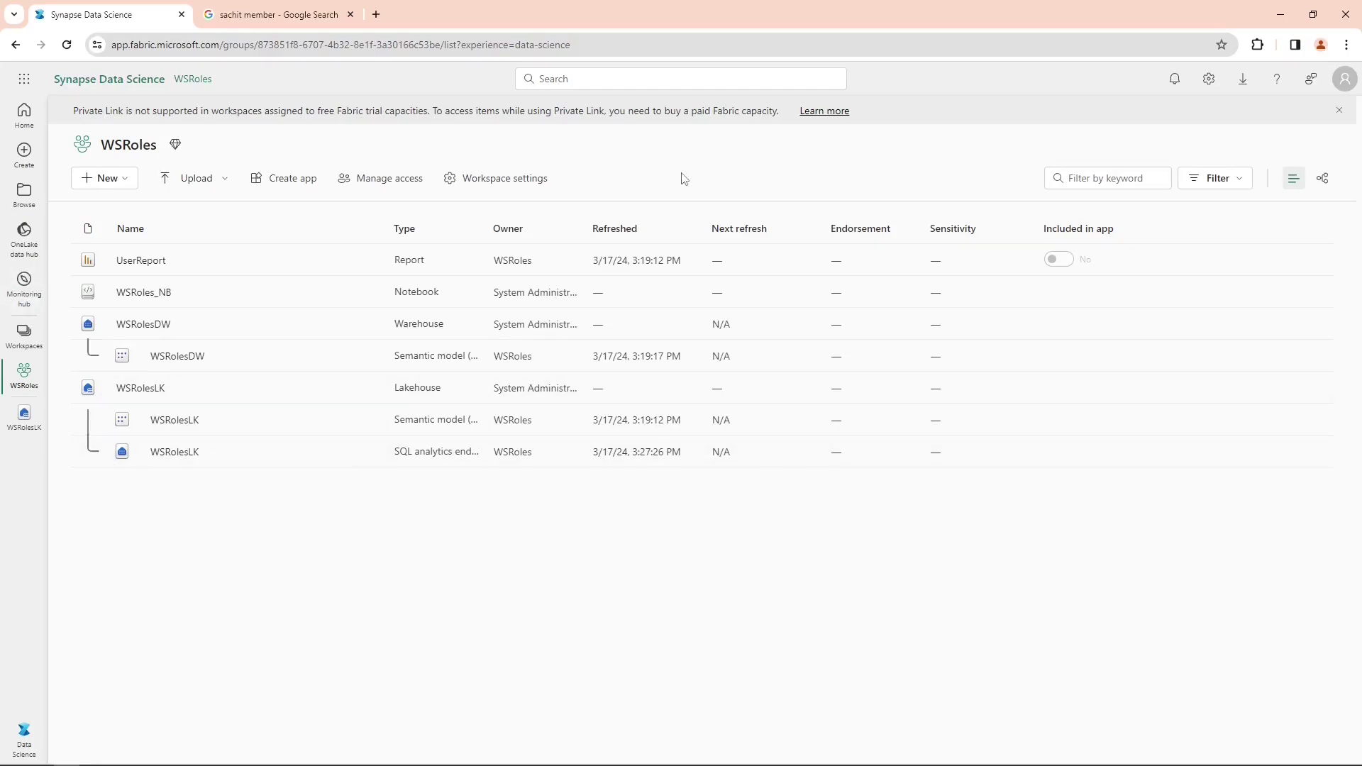
Step: As the Member, grant another user the Member role on WSRoles via Manage access
left_click(394, 187)
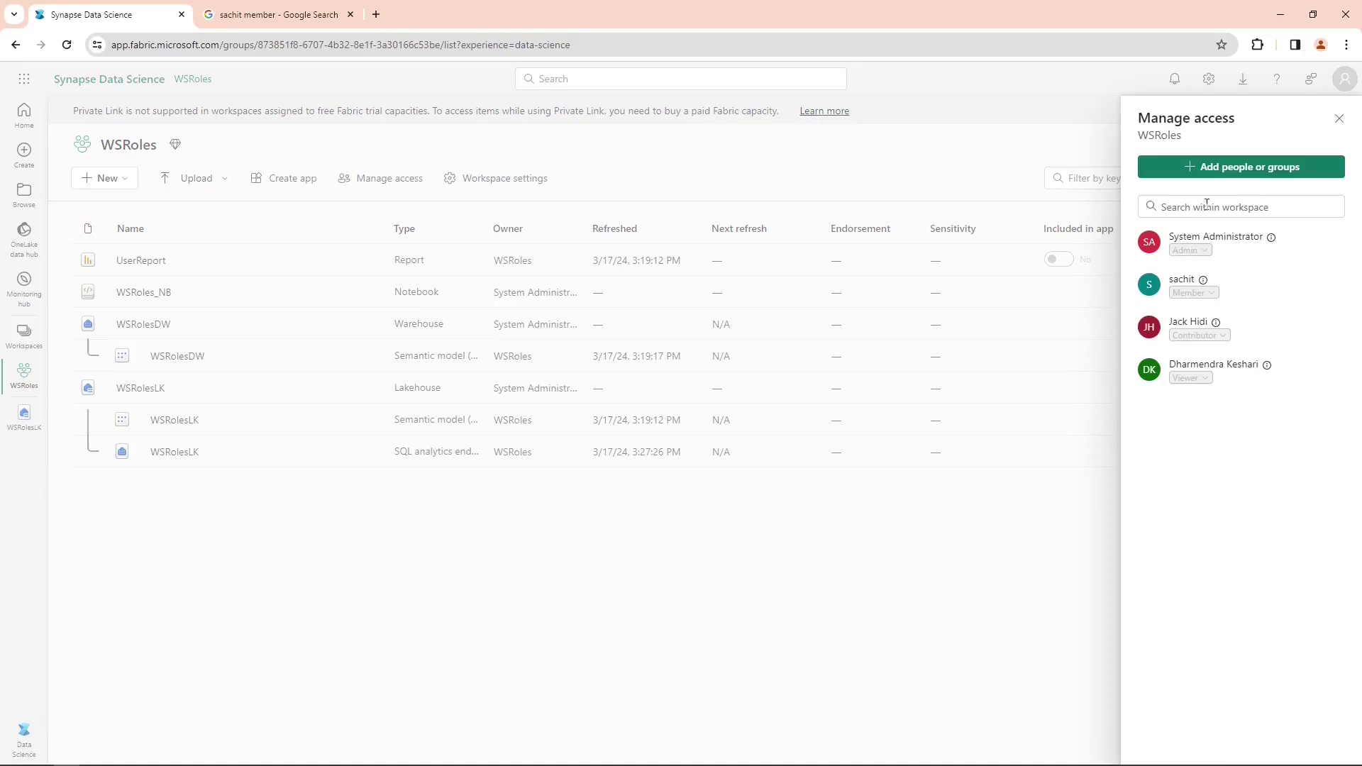
left_click(1232, 168)
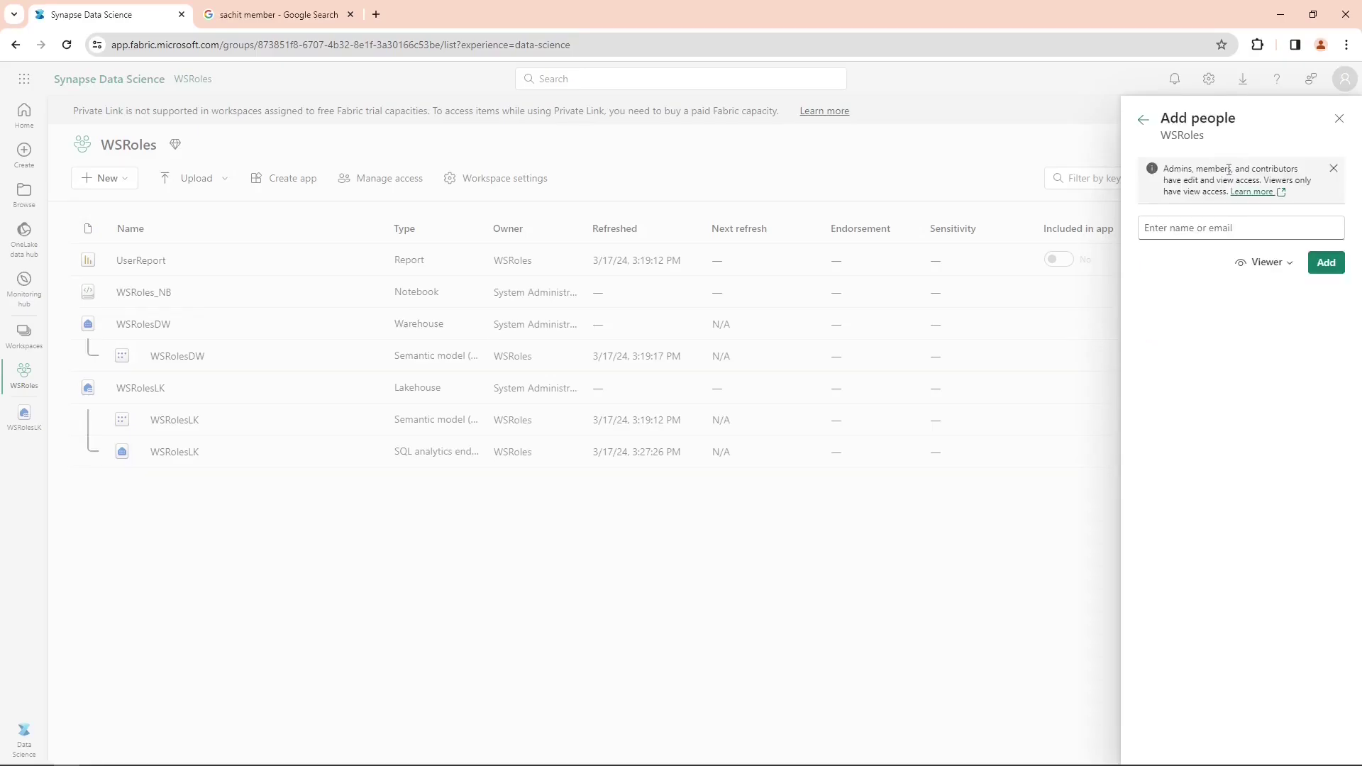
left_click(1194, 234)
type("user1")
left_click(1226, 259)
left_click(1266, 263)
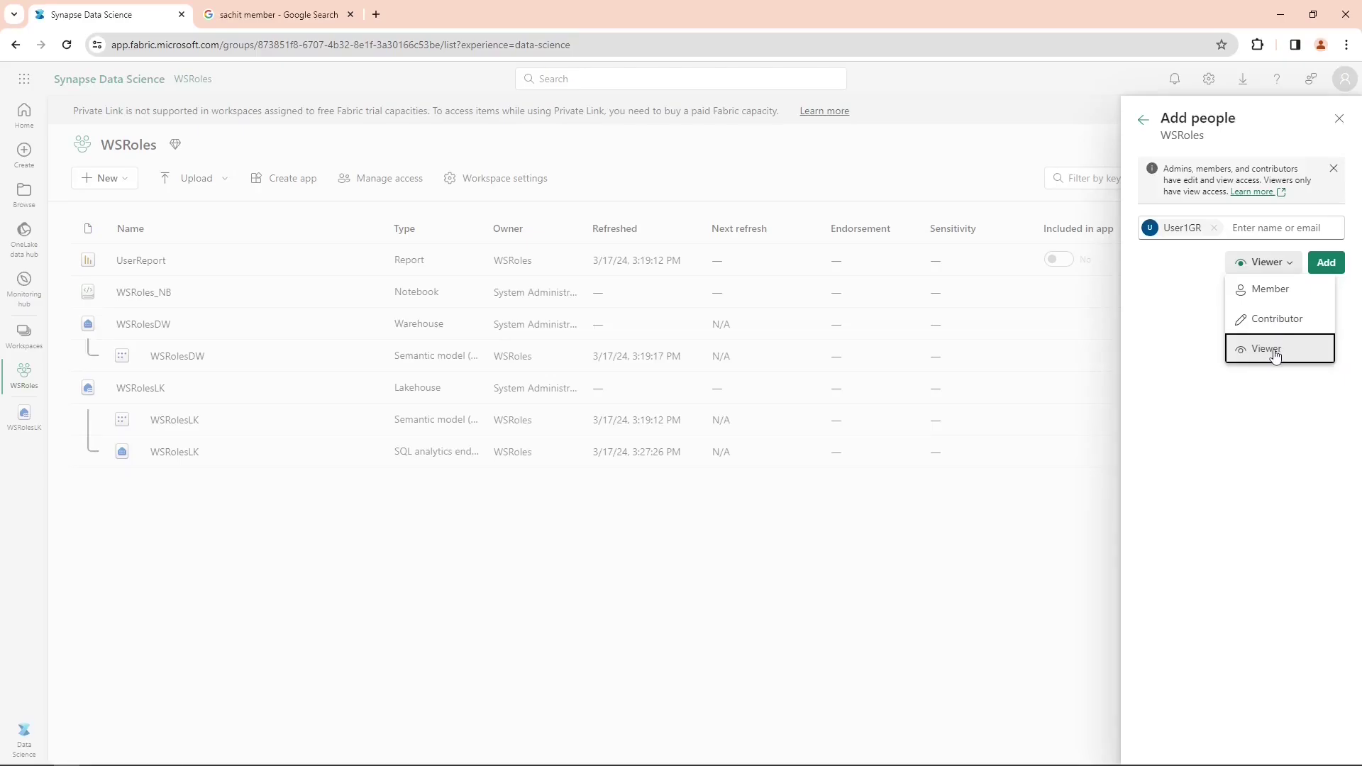
left_click(1272, 291)
left_click(1326, 263)
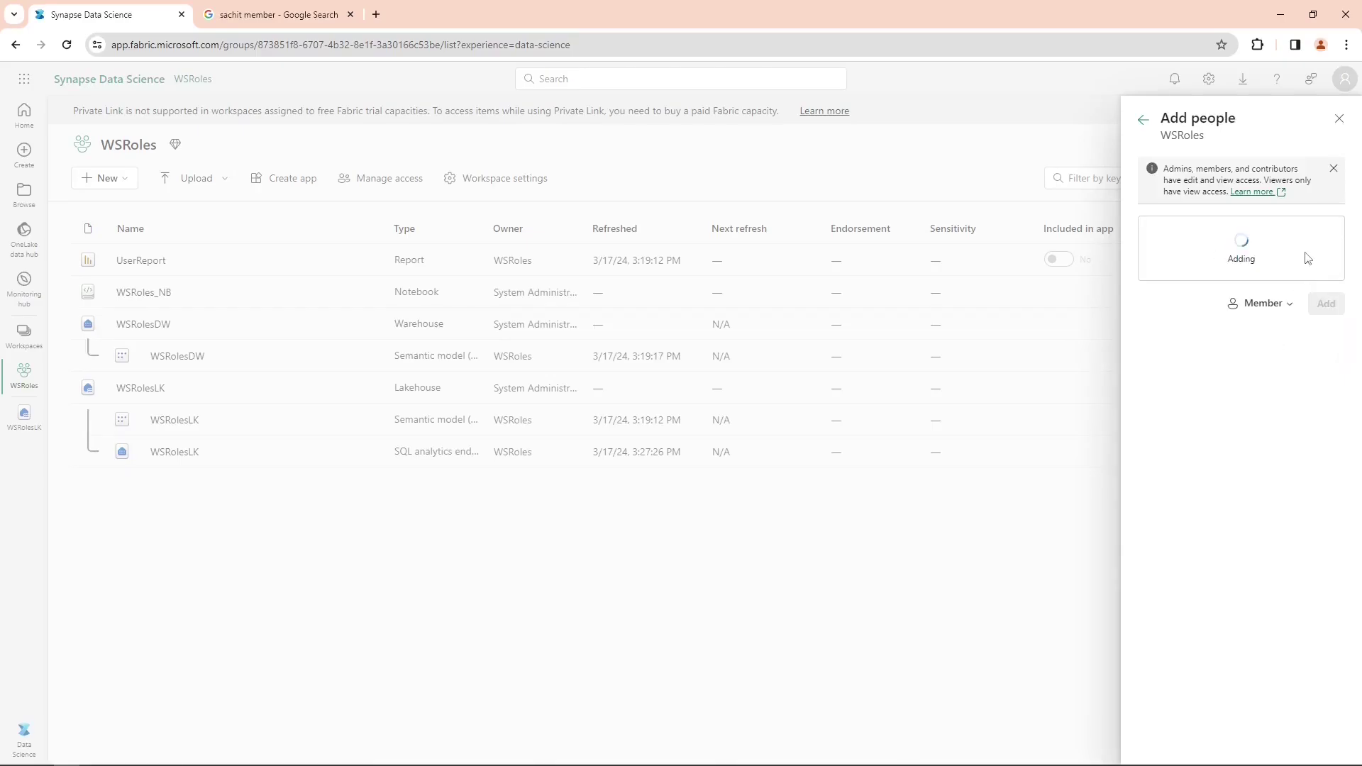
left_click(1143, 120)
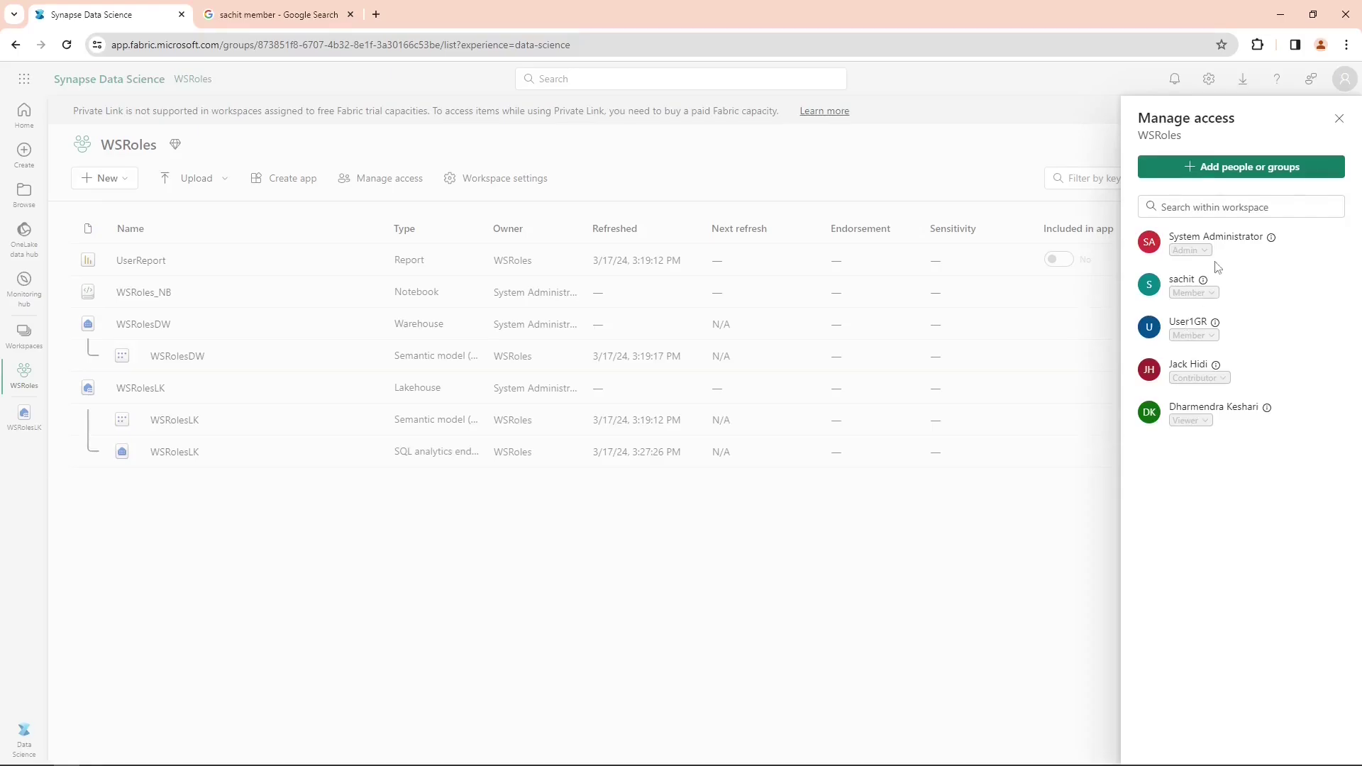
left_click(1339, 119)
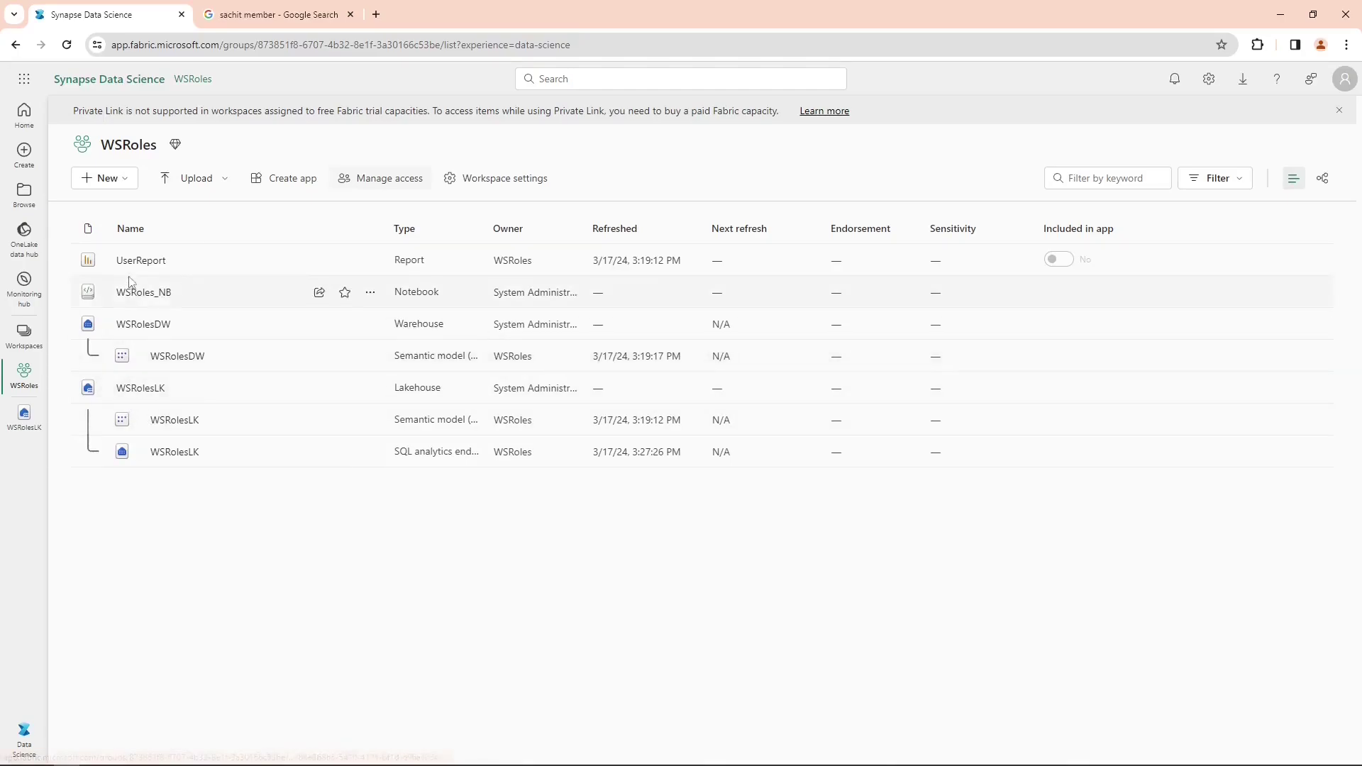
Step: Open the WSRolesLK lakehouse, view table t1's files, and return to WSRoles items
left_click(144, 393)
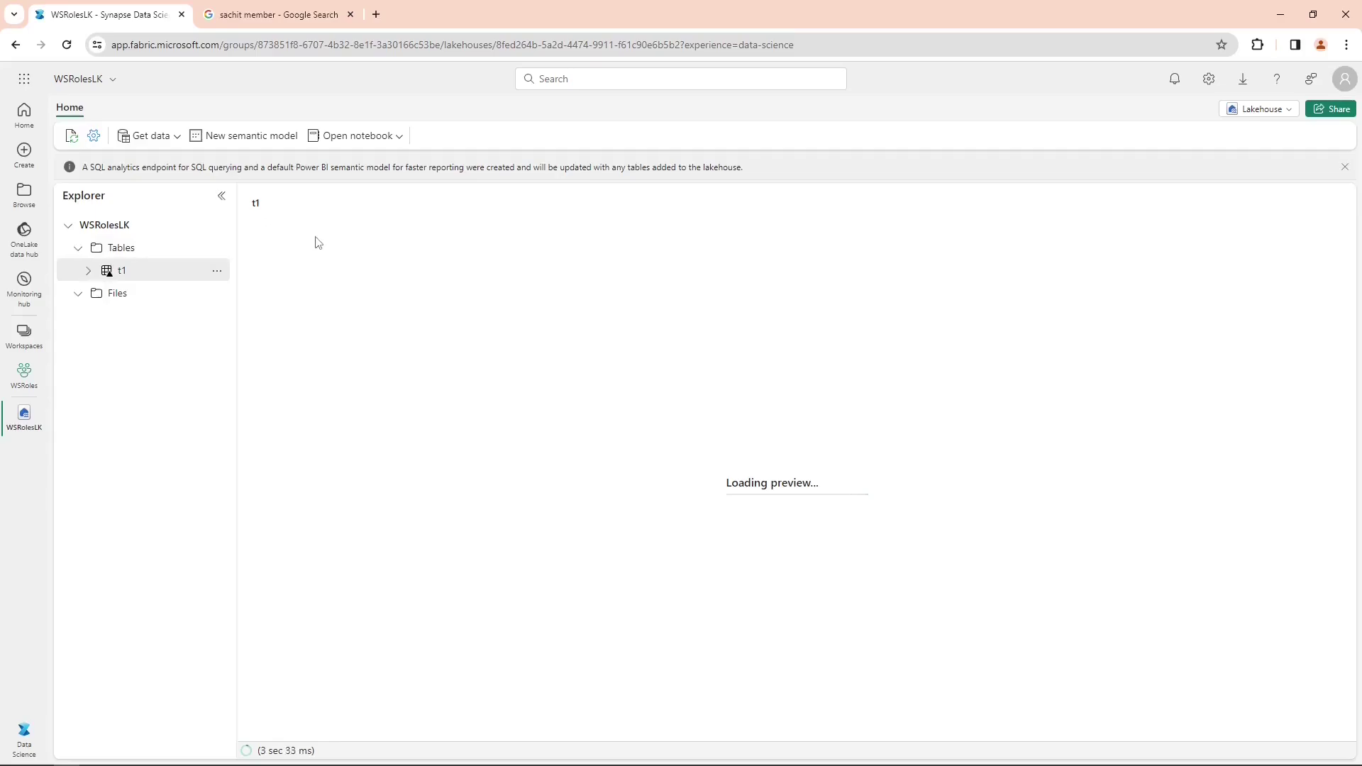
left_click(218, 272)
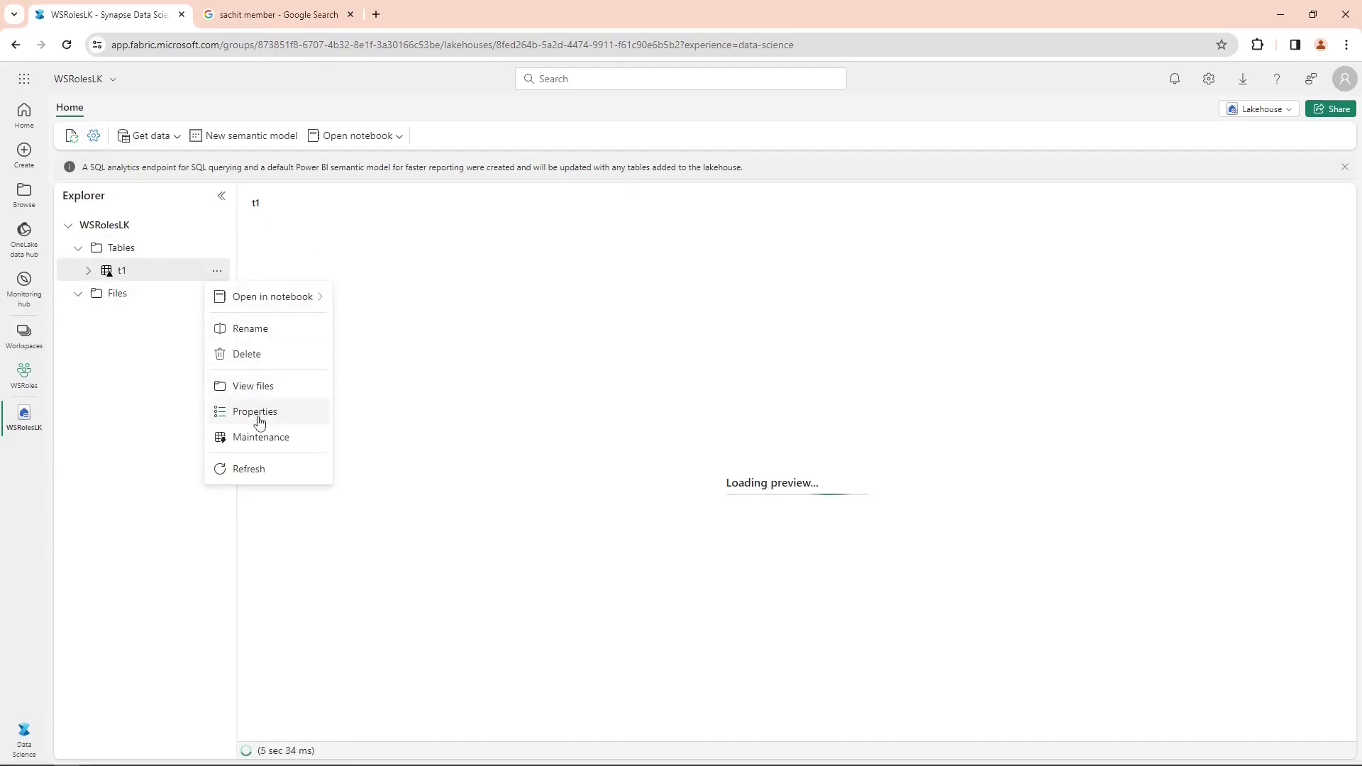
left_click(252, 387)
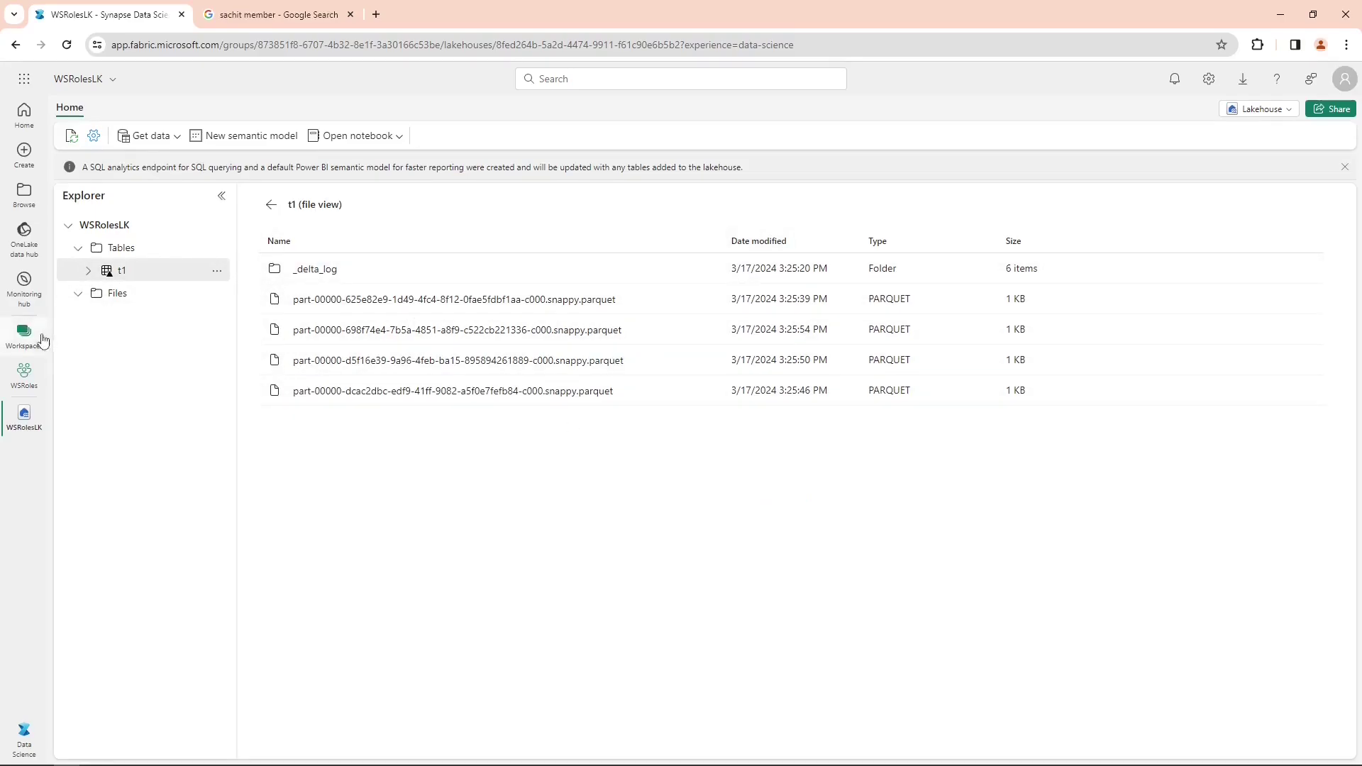
left_click(24, 373)
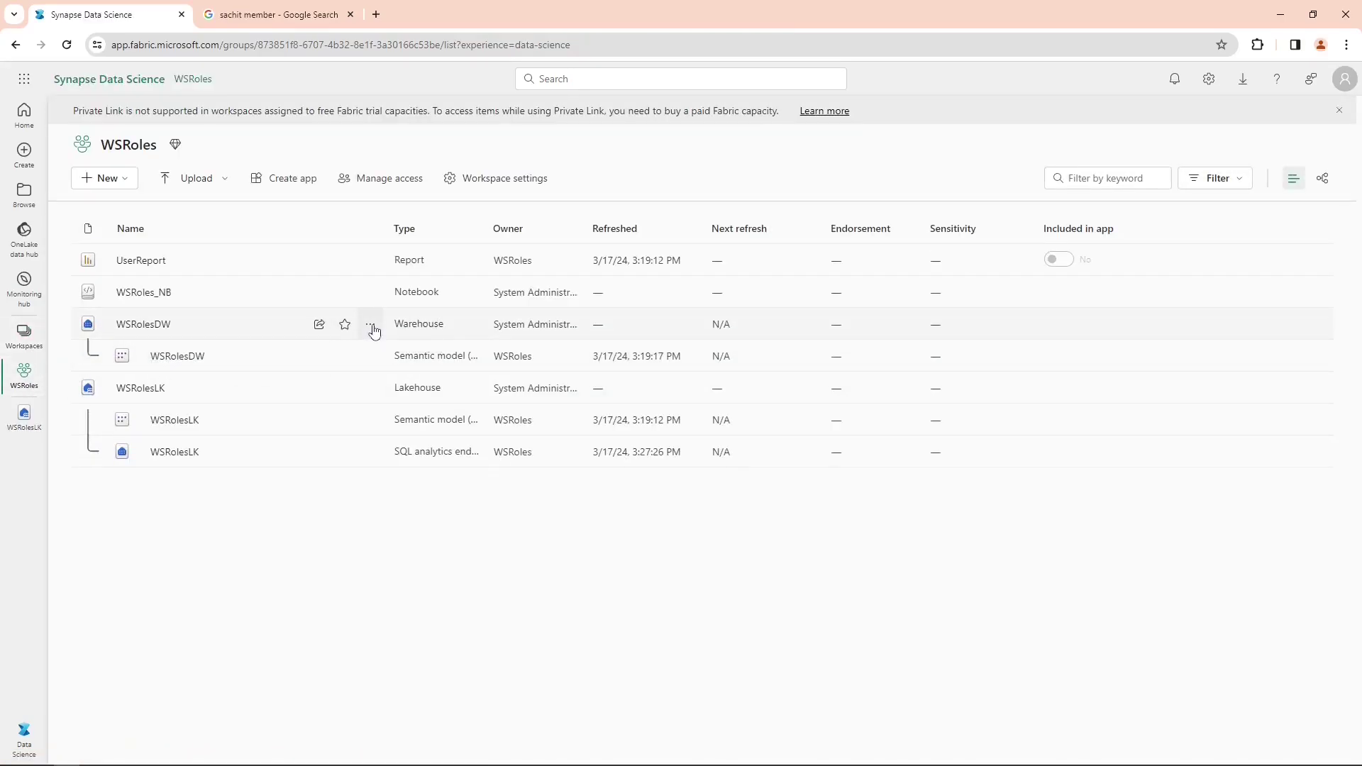
Step: Review the More options menus of WSRolesDW and WSRolesLK, then bring up the contributor's window
left_click(372, 328)
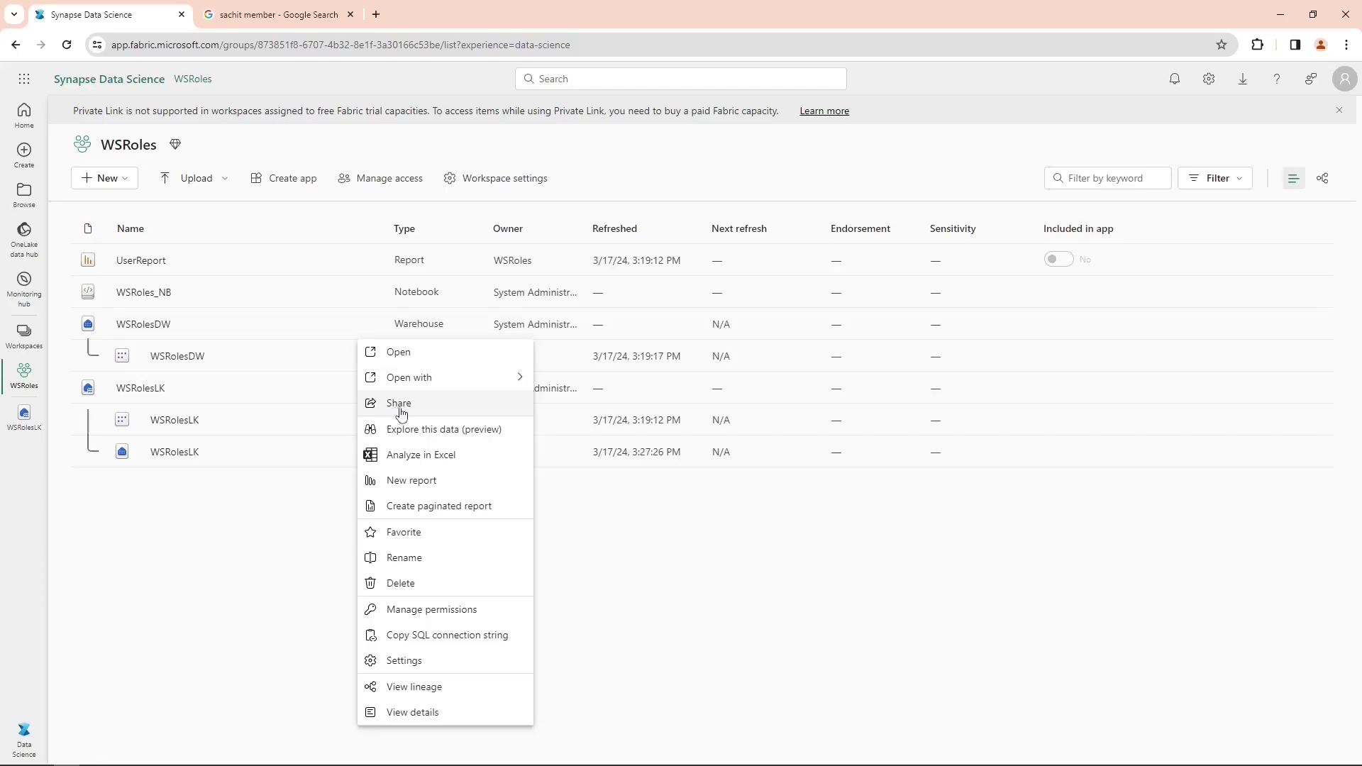
left_click(202, 533)
left_click(369, 390)
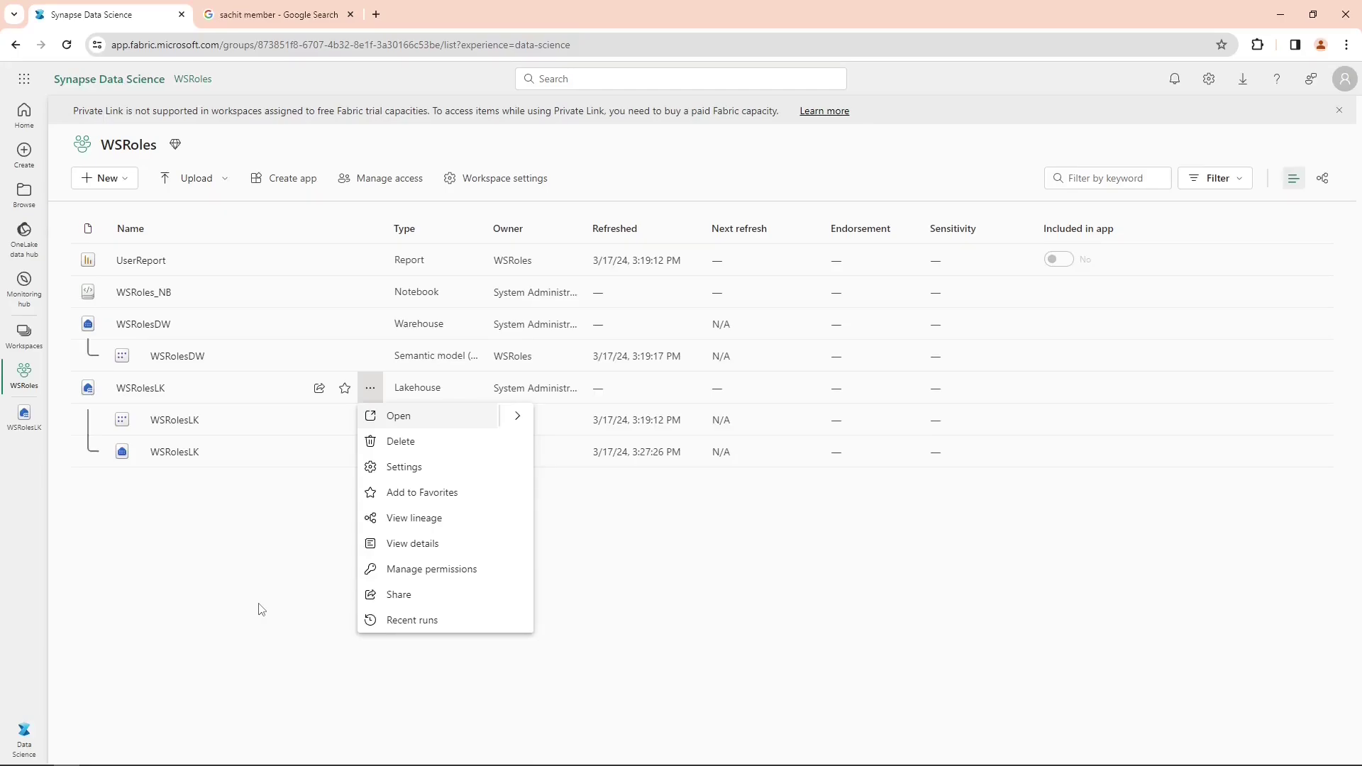
left_click(120, 758)
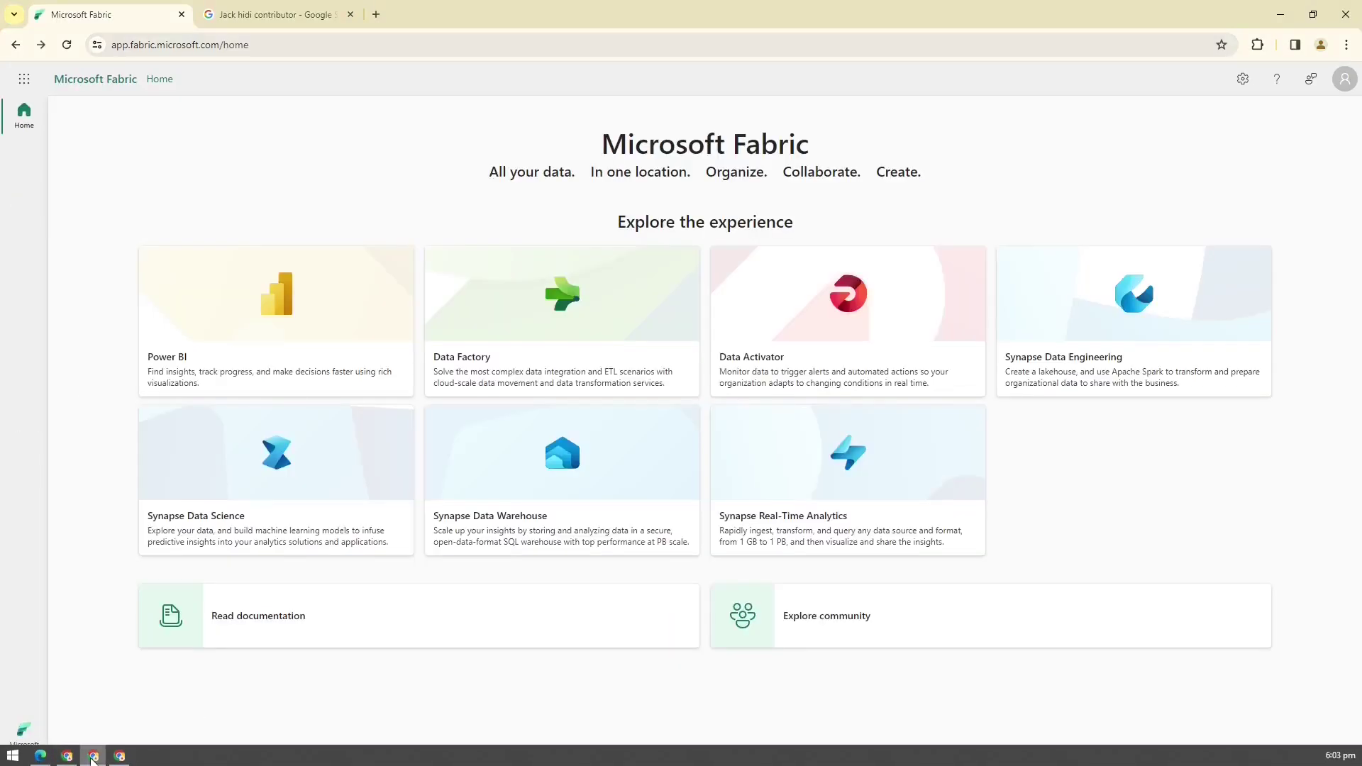
Step: As contributor, reload Fabric and open WSRoles under Synapse Data Science
left_click(1345, 79)
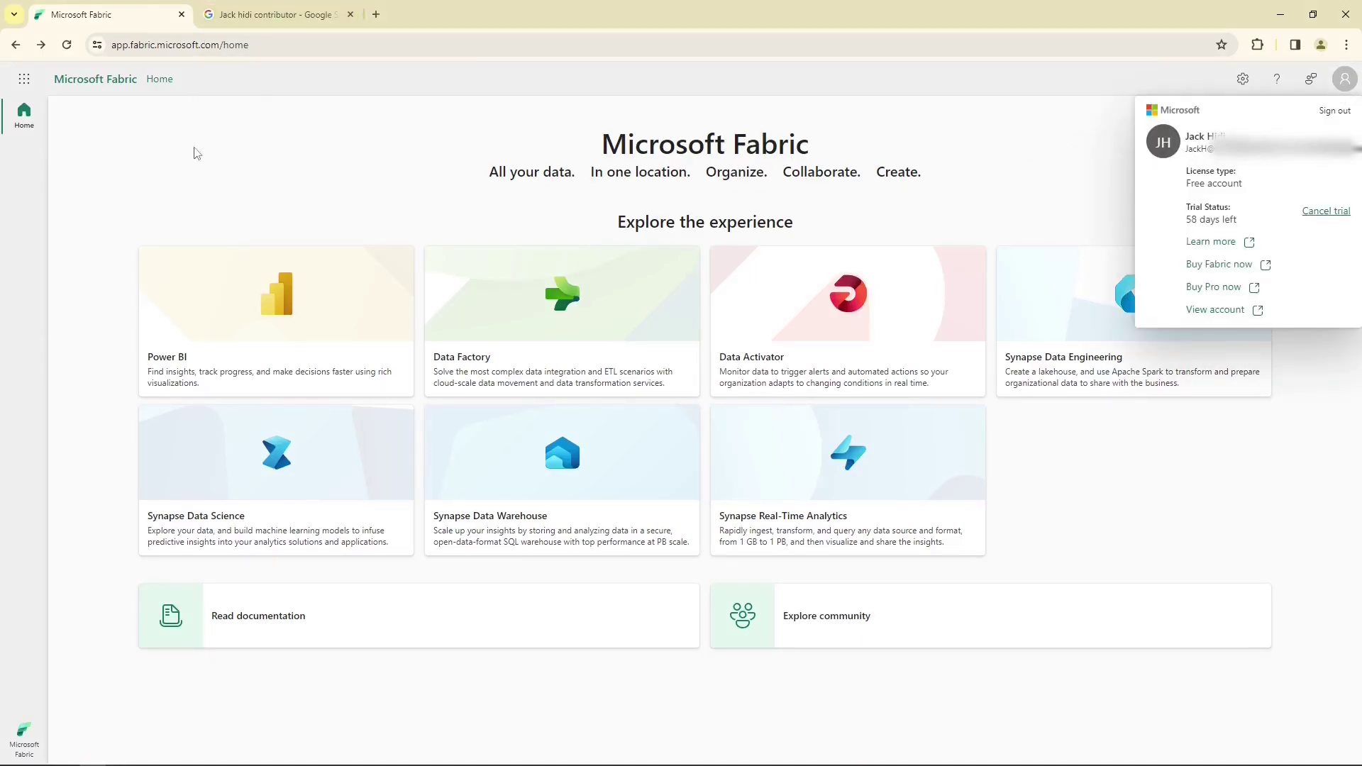
left_click(61, 54)
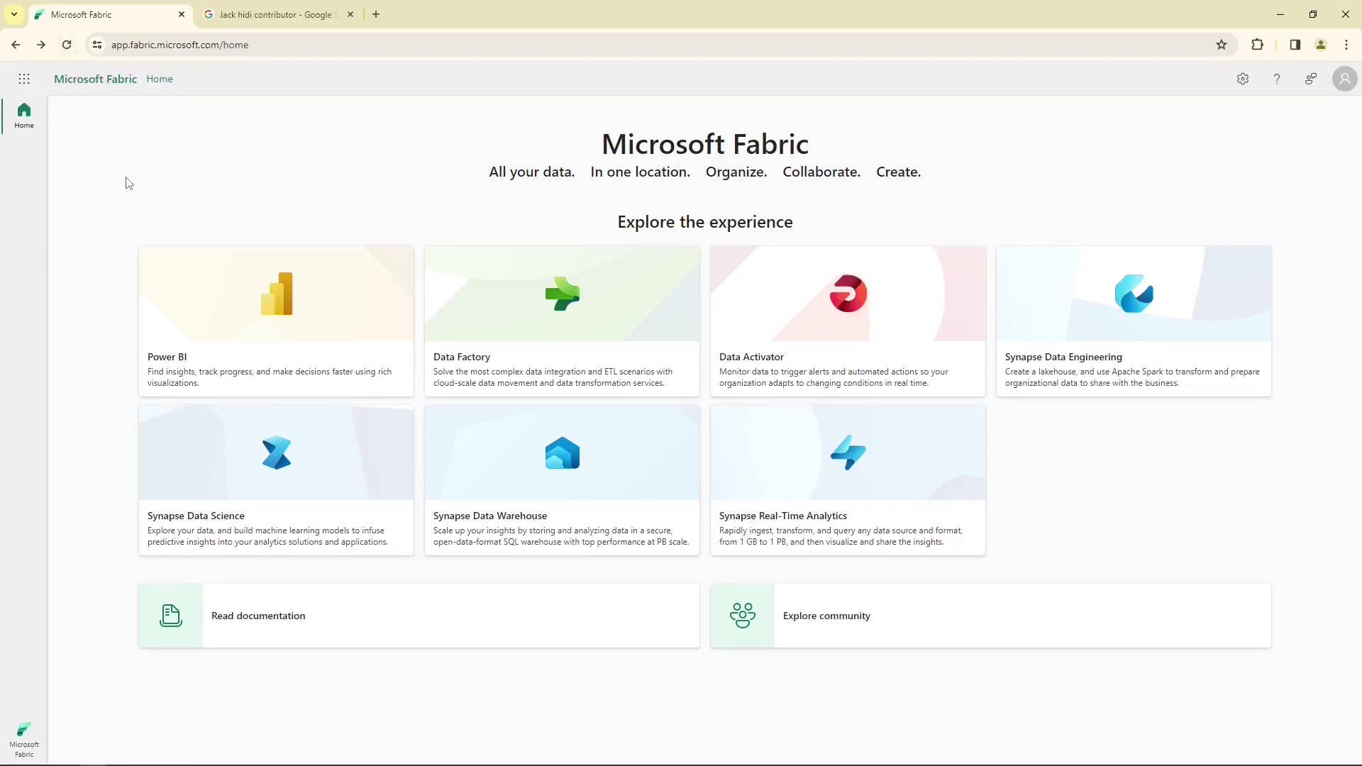
left_click(237, 498)
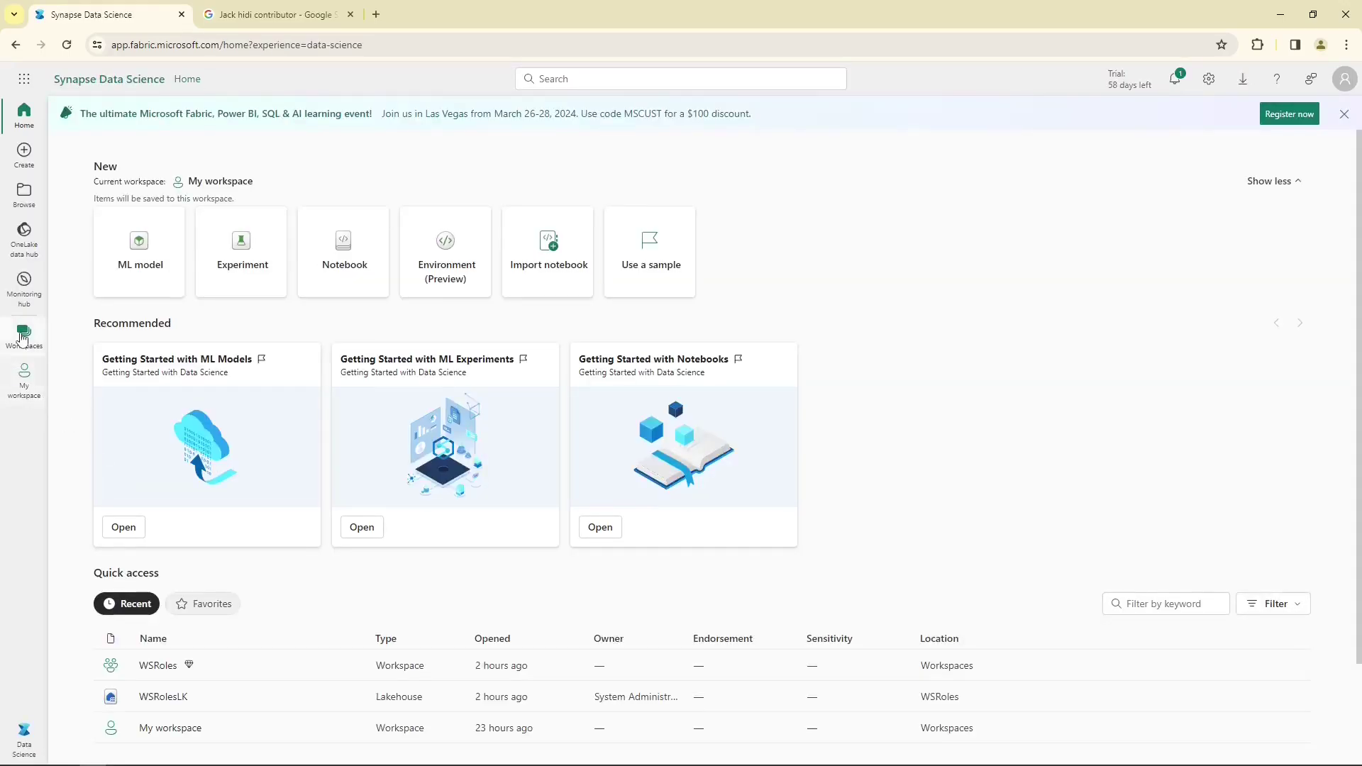
left_click(23, 336)
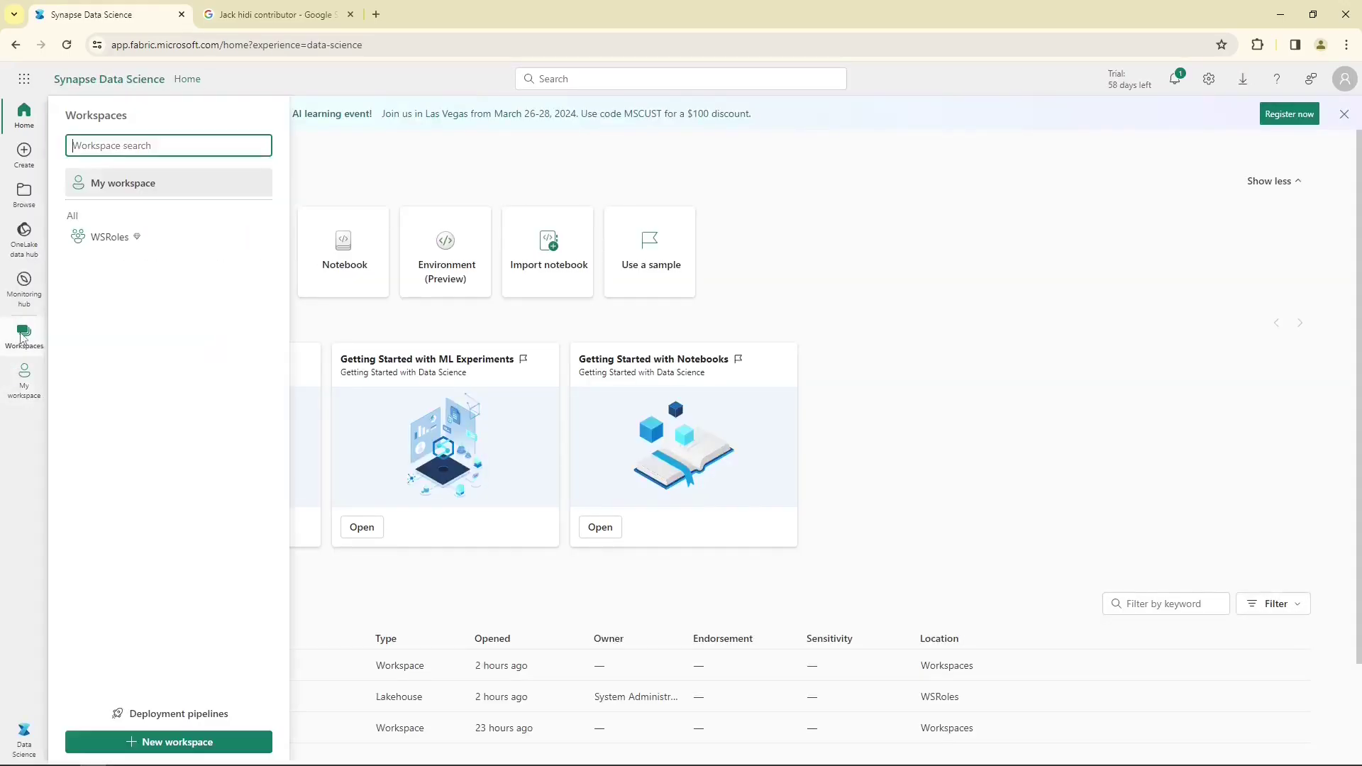
left_click(108, 241)
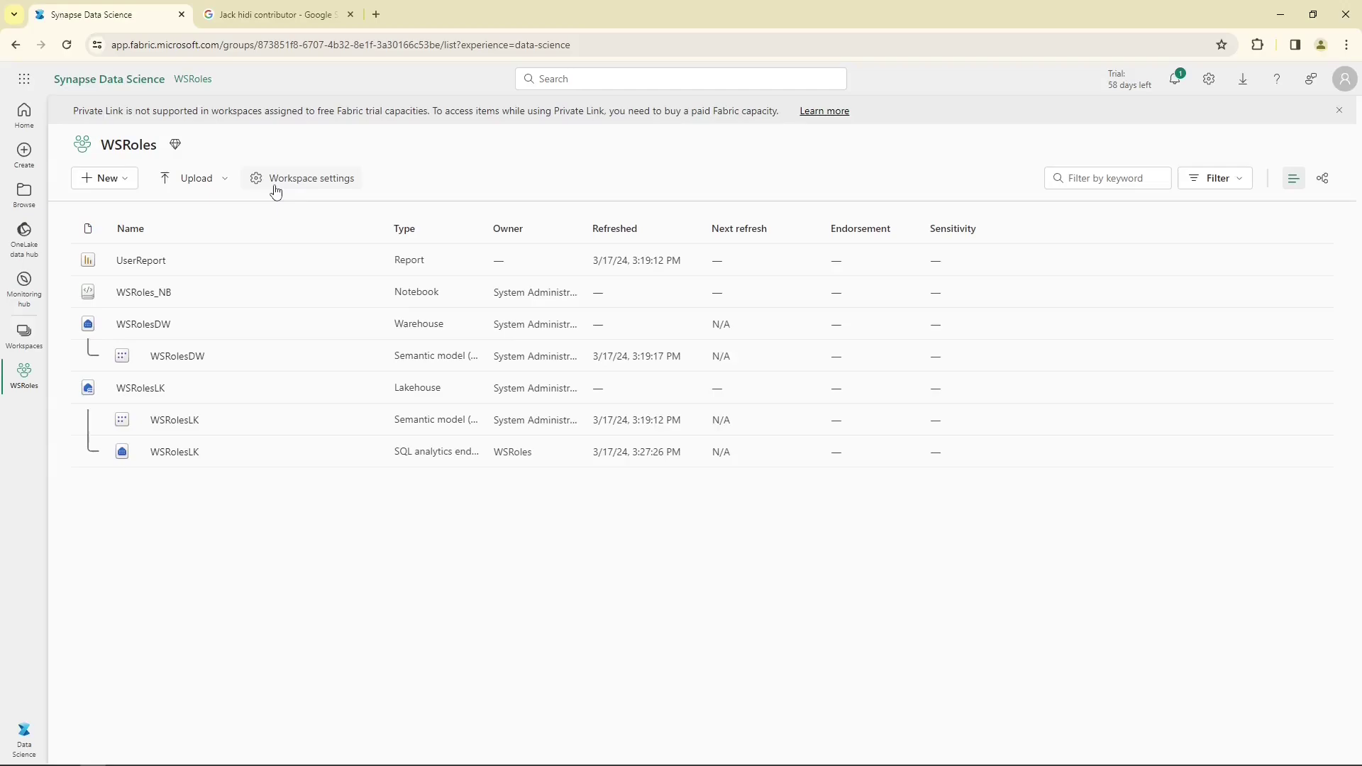
Step: View table t1's delta log and parquet files in WSRolesLK, then return to WSRoles
left_click(152, 389)
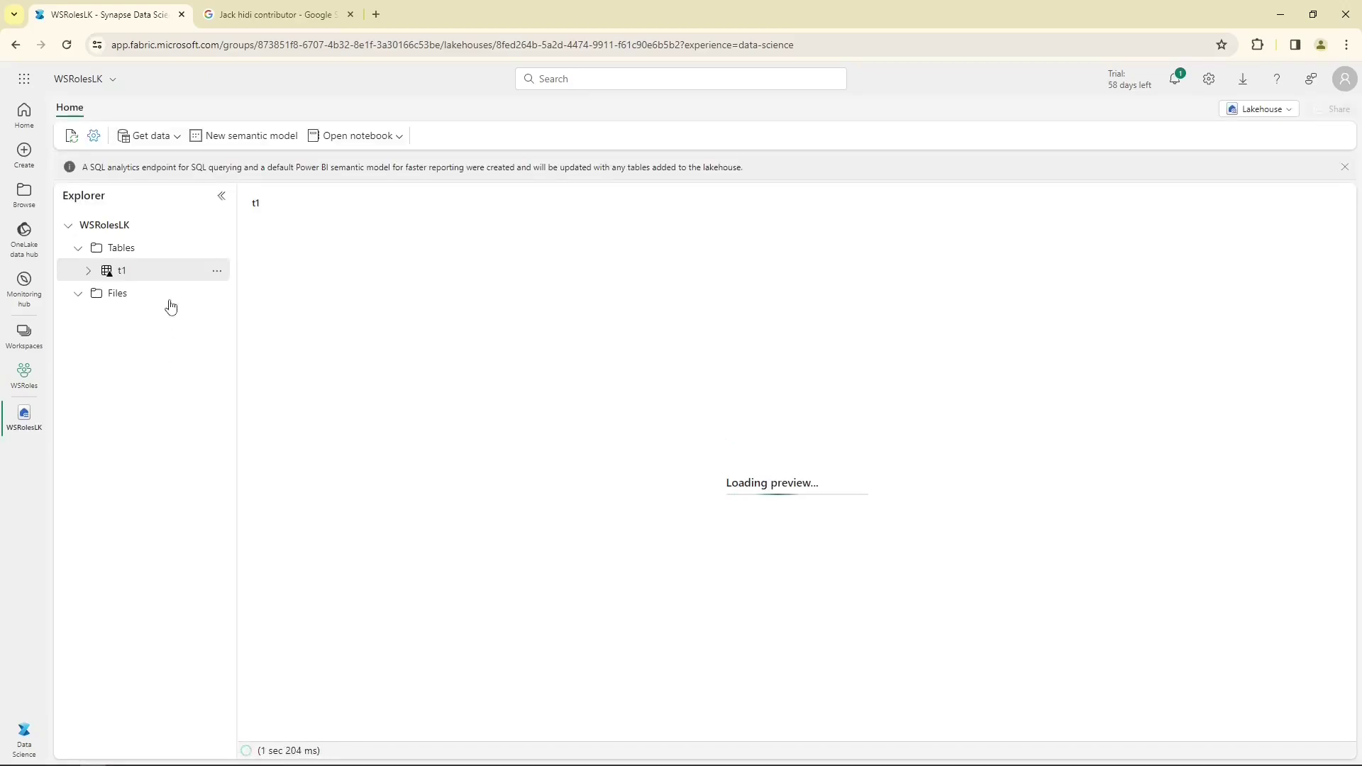
left_click(217, 274)
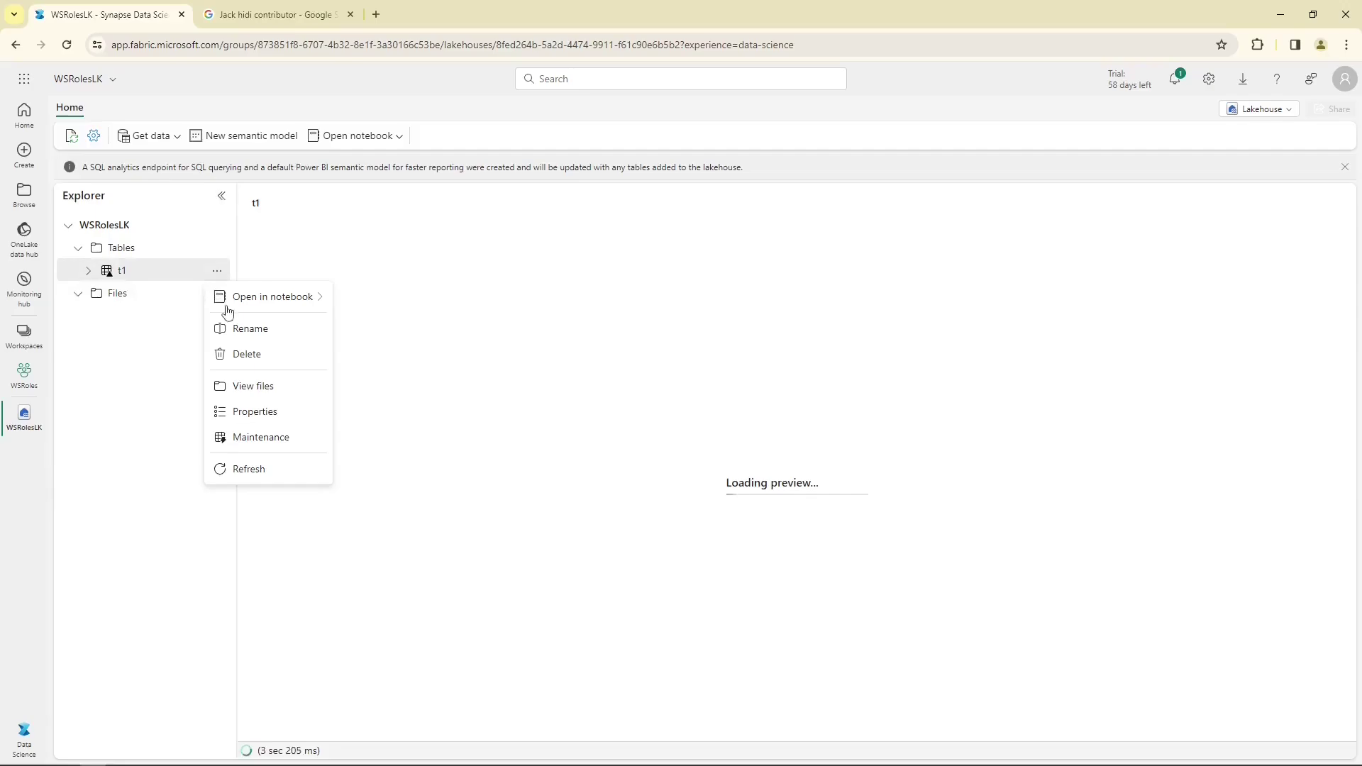
left_click(266, 389)
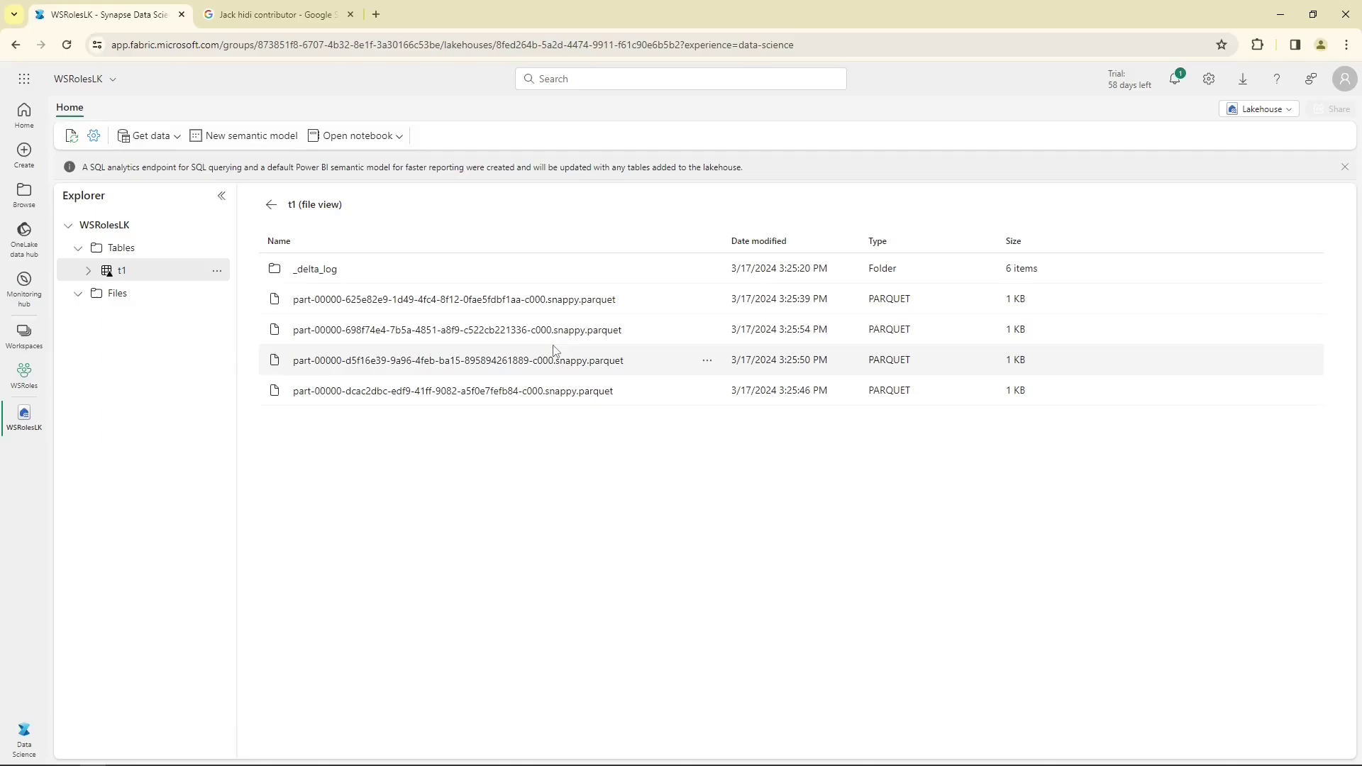
left_click(25, 385)
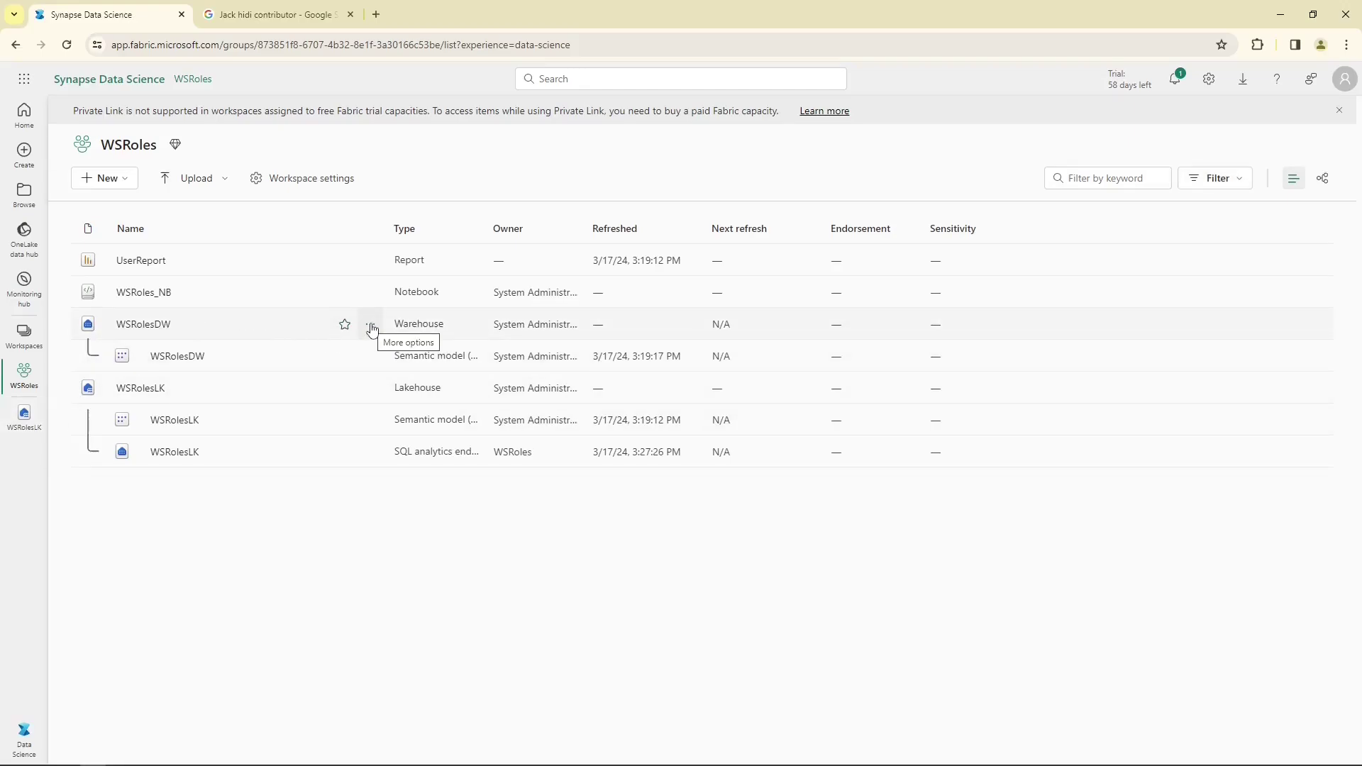
Step: Compare the contributor's More options menus for WSRolesDW and WSRolesLK
left_click(372, 328)
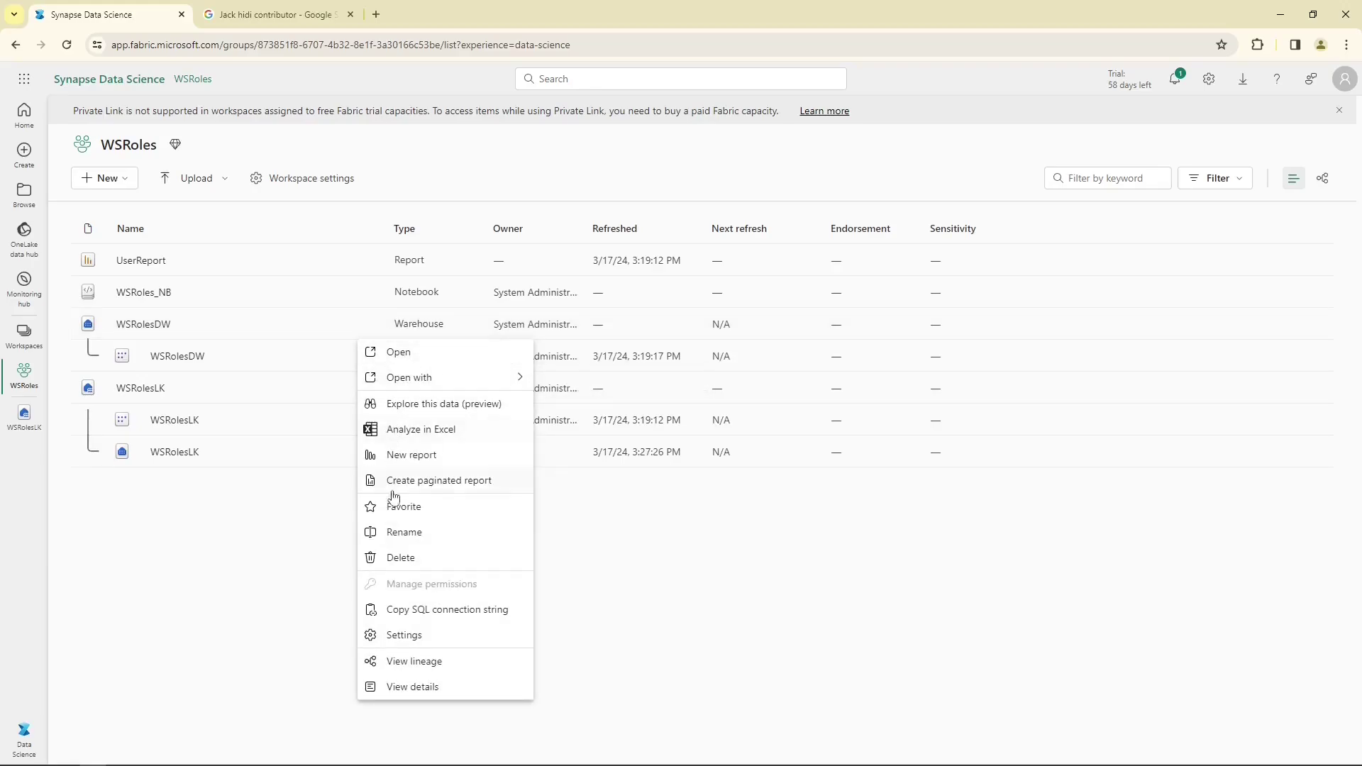
left_click(211, 640)
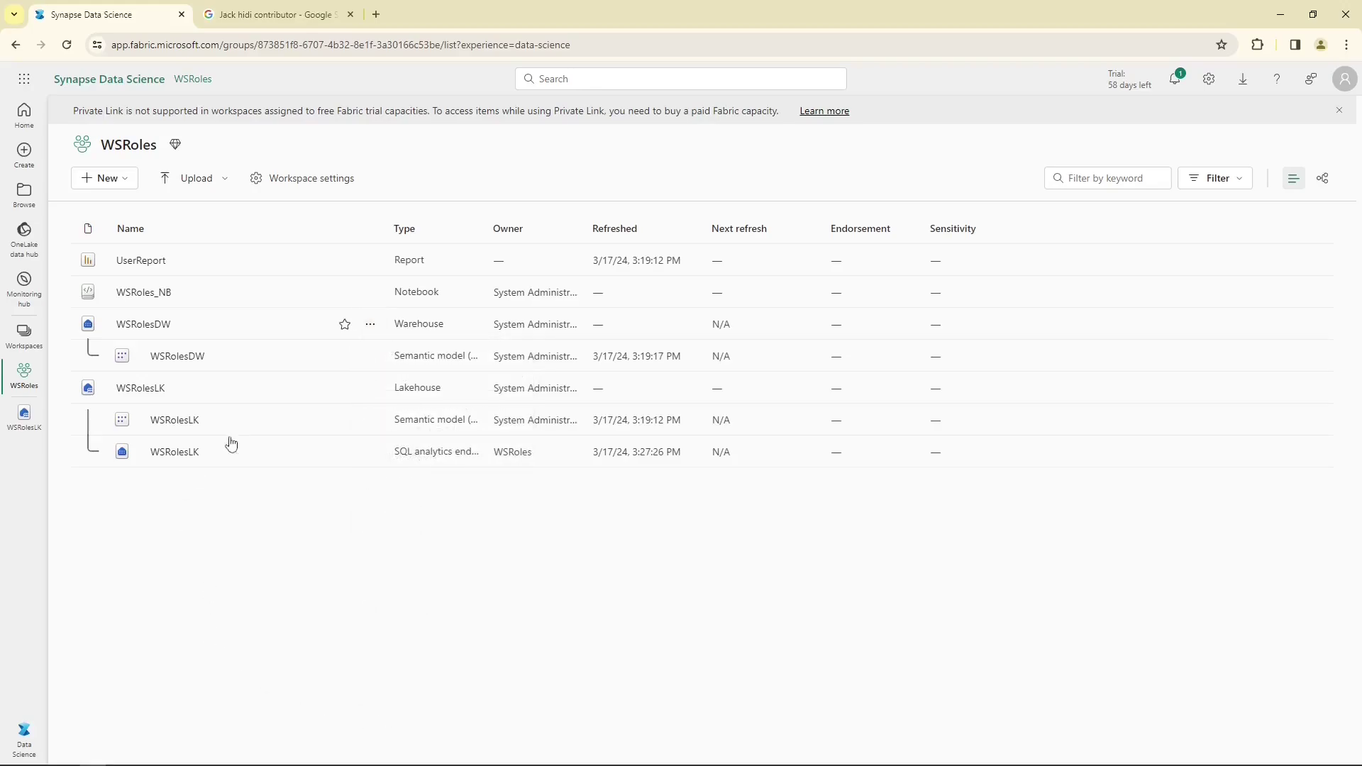
left_click(370, 393)
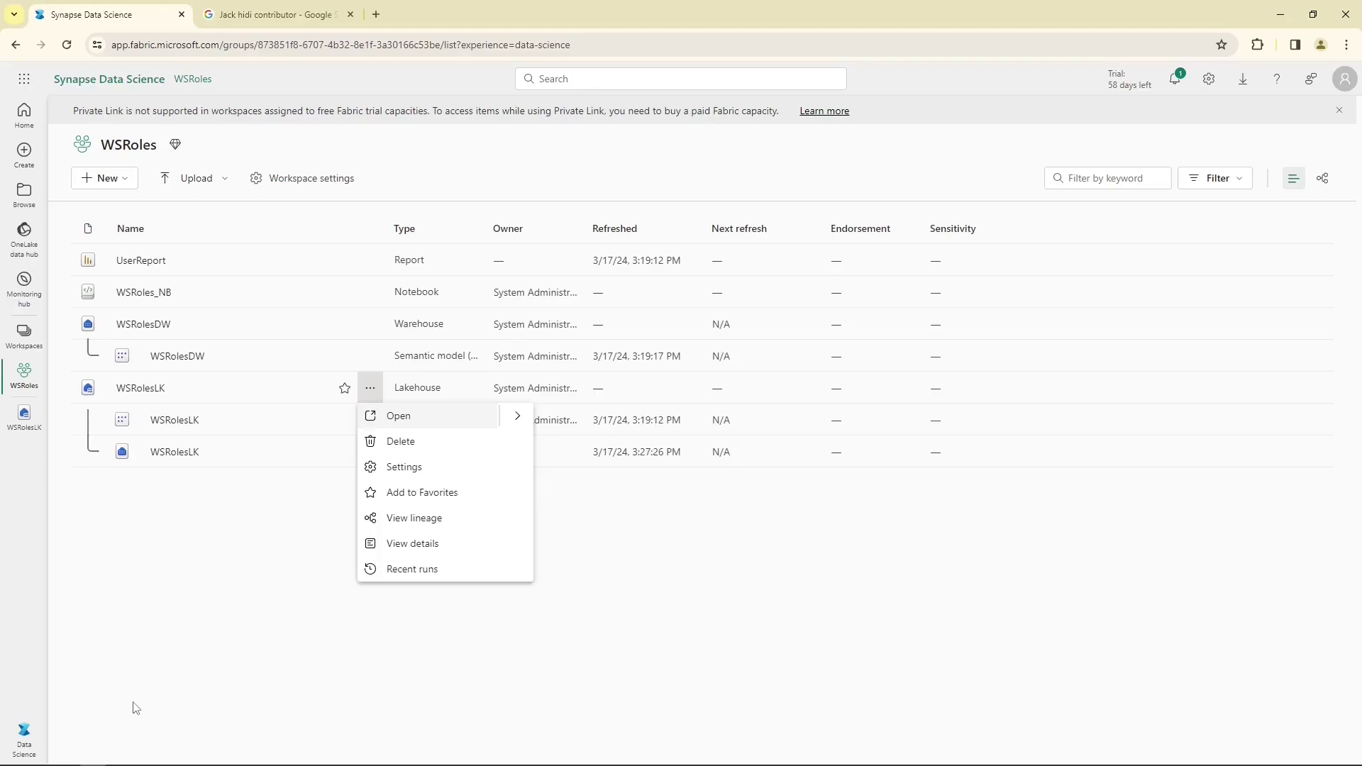
Step: In the viewer account's browser, reload Fabric and open WSRoles under Synapse Data Science
left_click(122, 755)
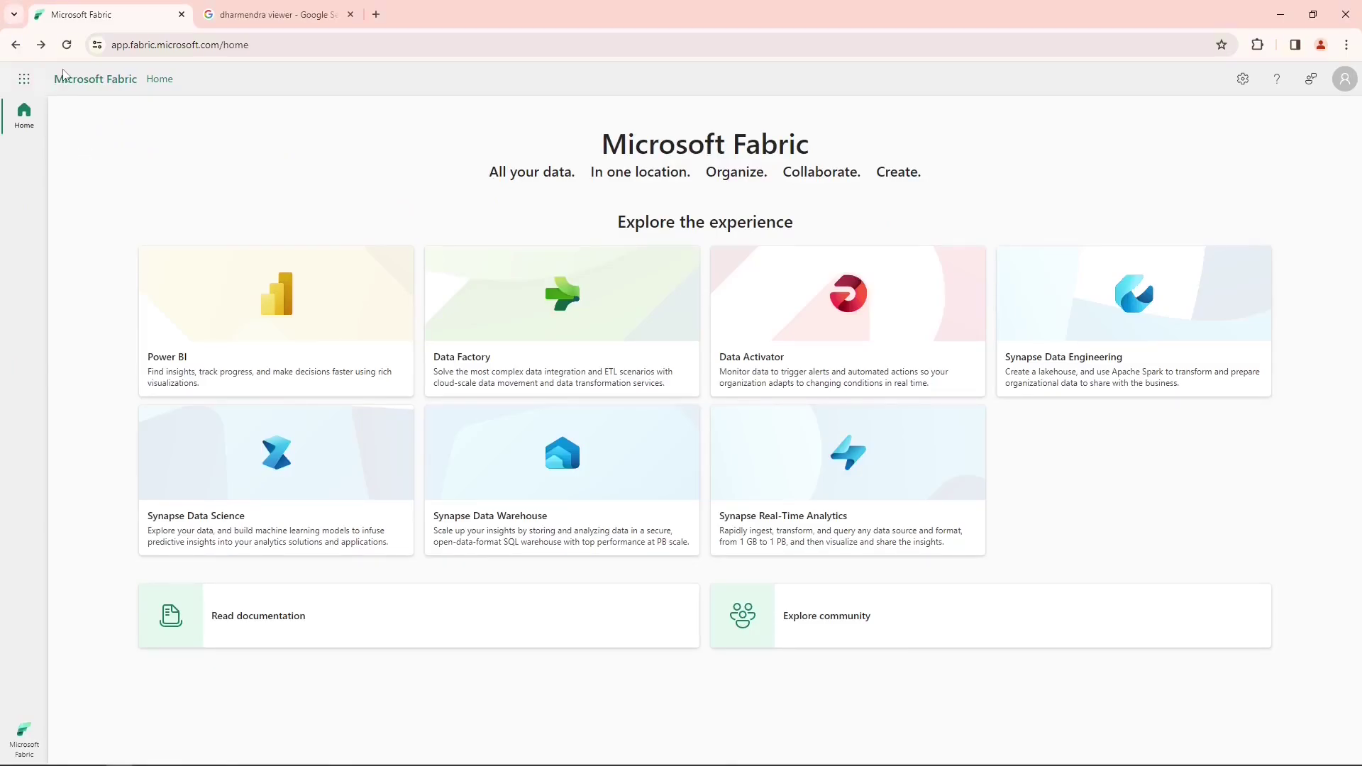
left_click(66, 44)
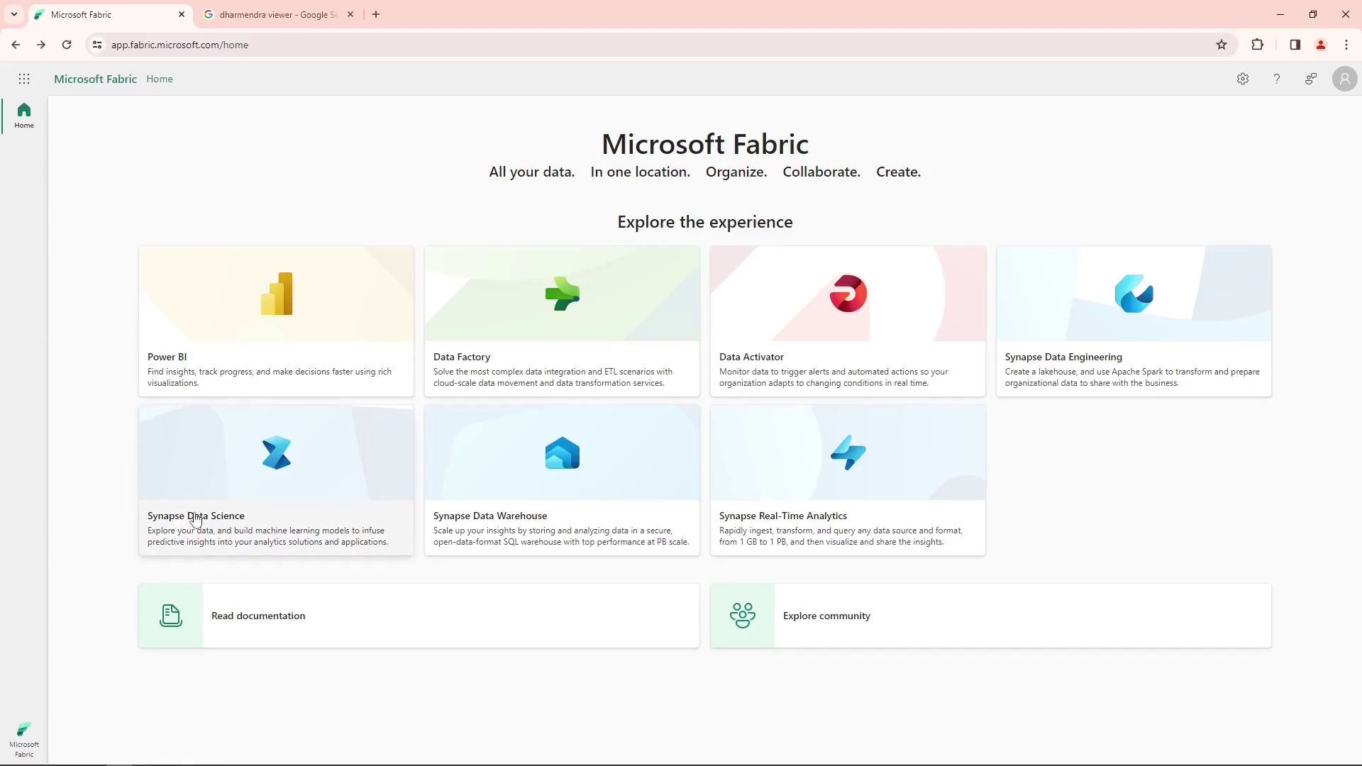
left_click(256, 497)
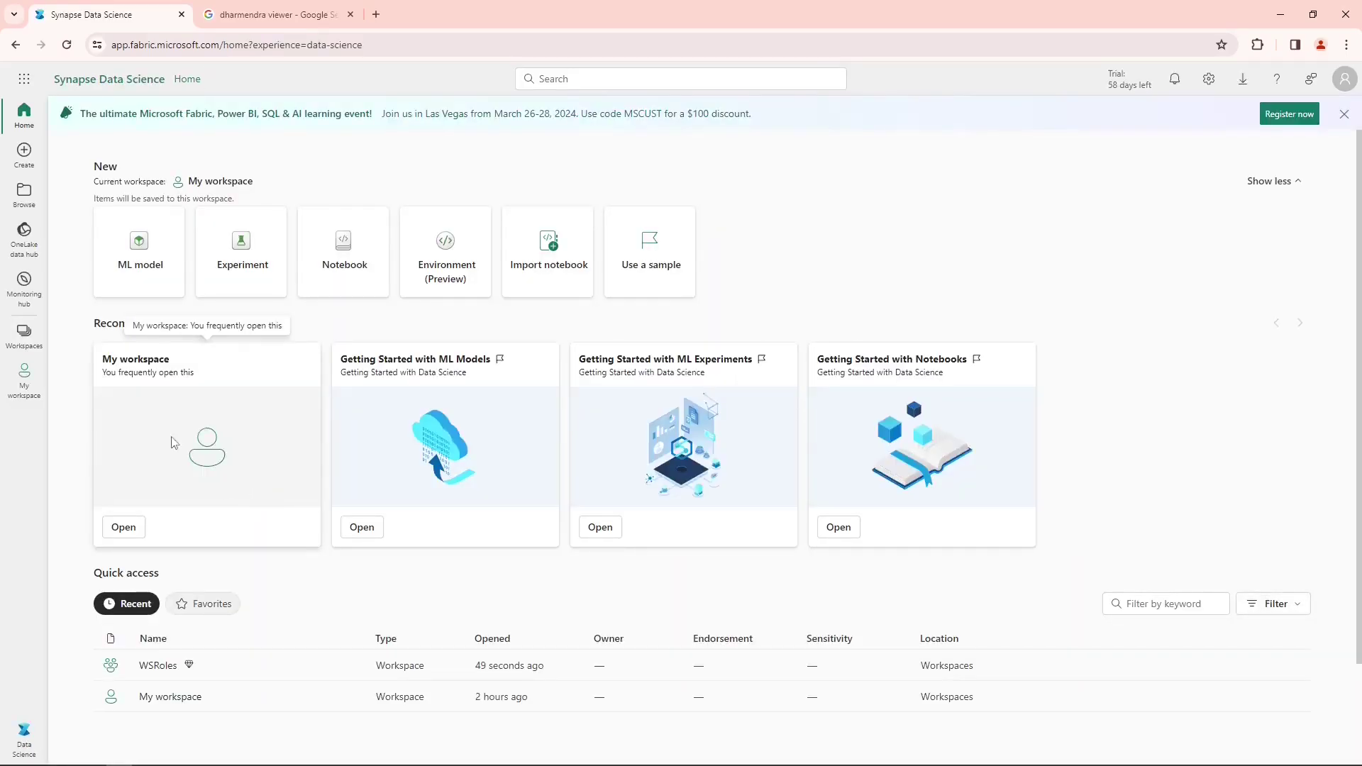
left_click(19, 348)
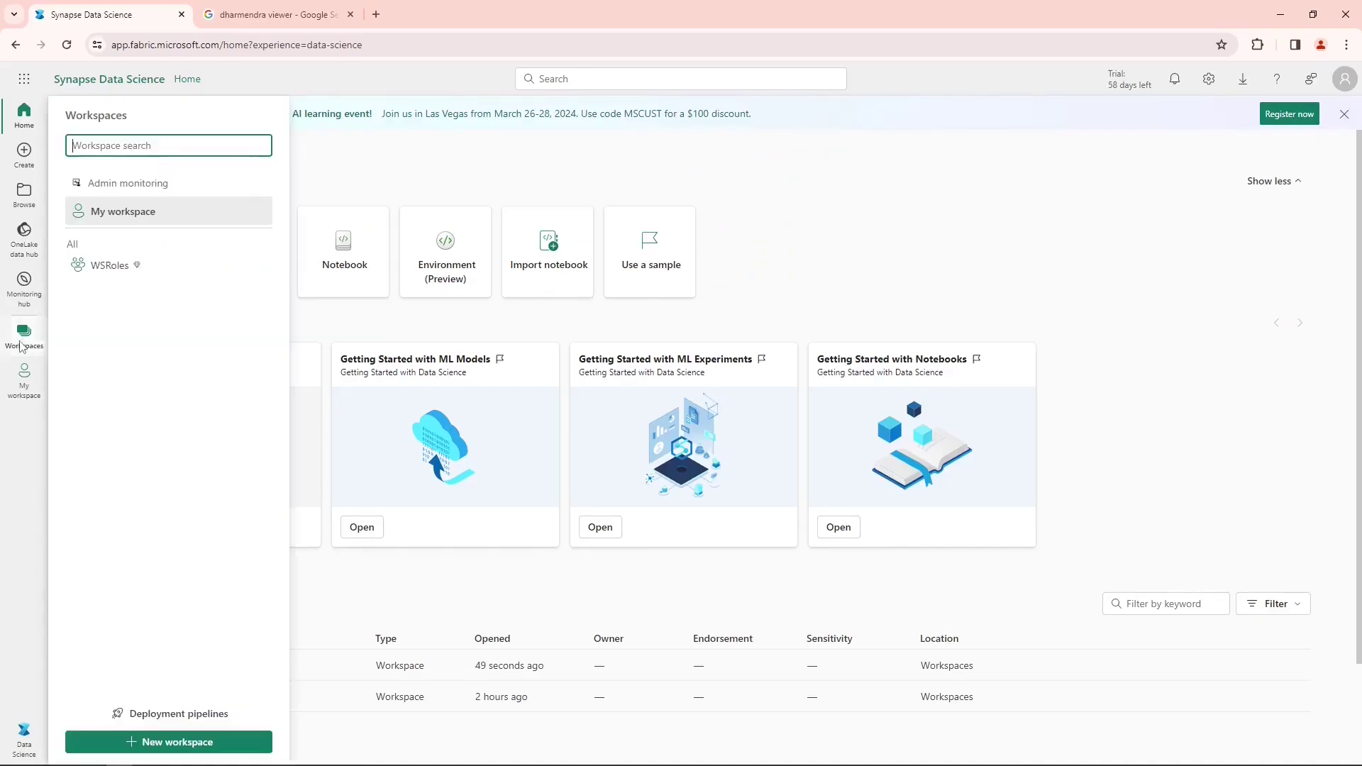
left_click(104, 270)
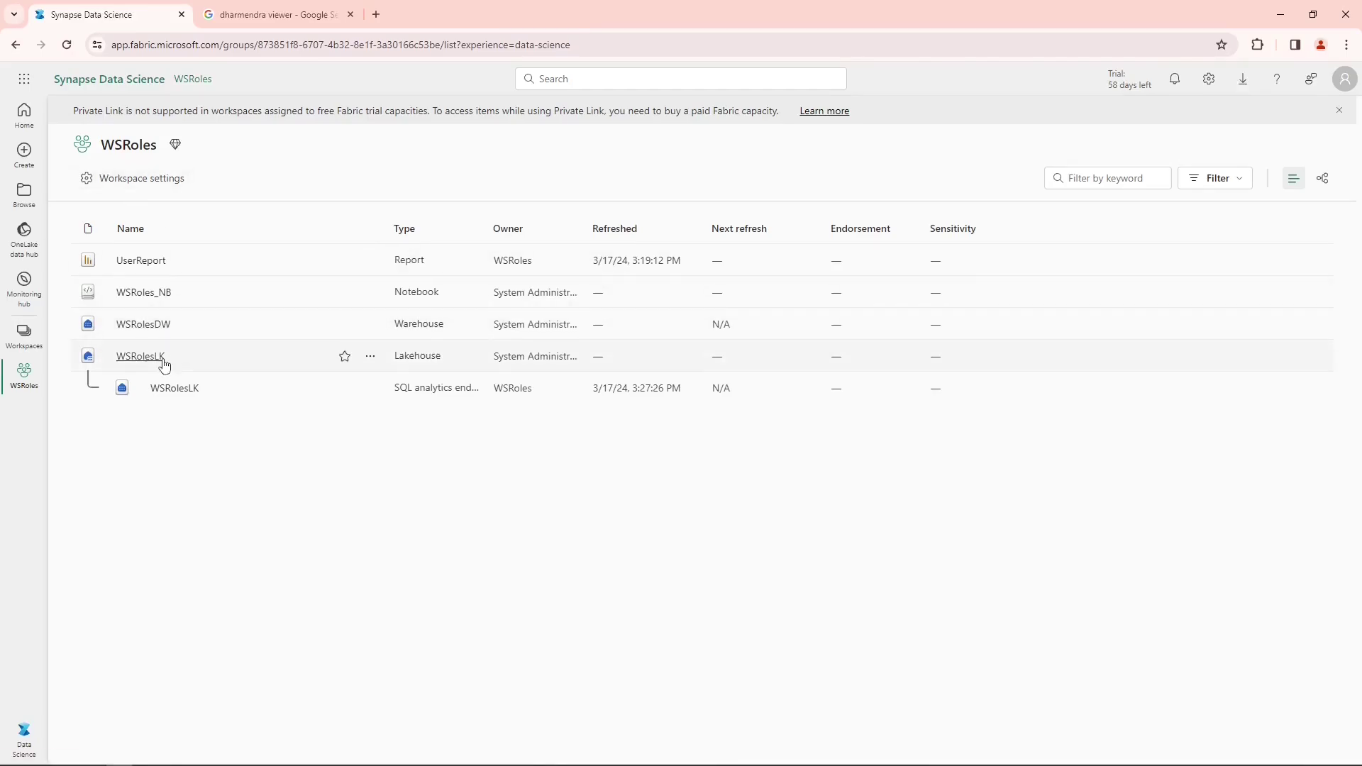
Step: As viewer, open WSRolesLK, switch to its SQL analytics endpoint to preview t1's 4 rows, then return to WSRoles
left_click(141, 356)
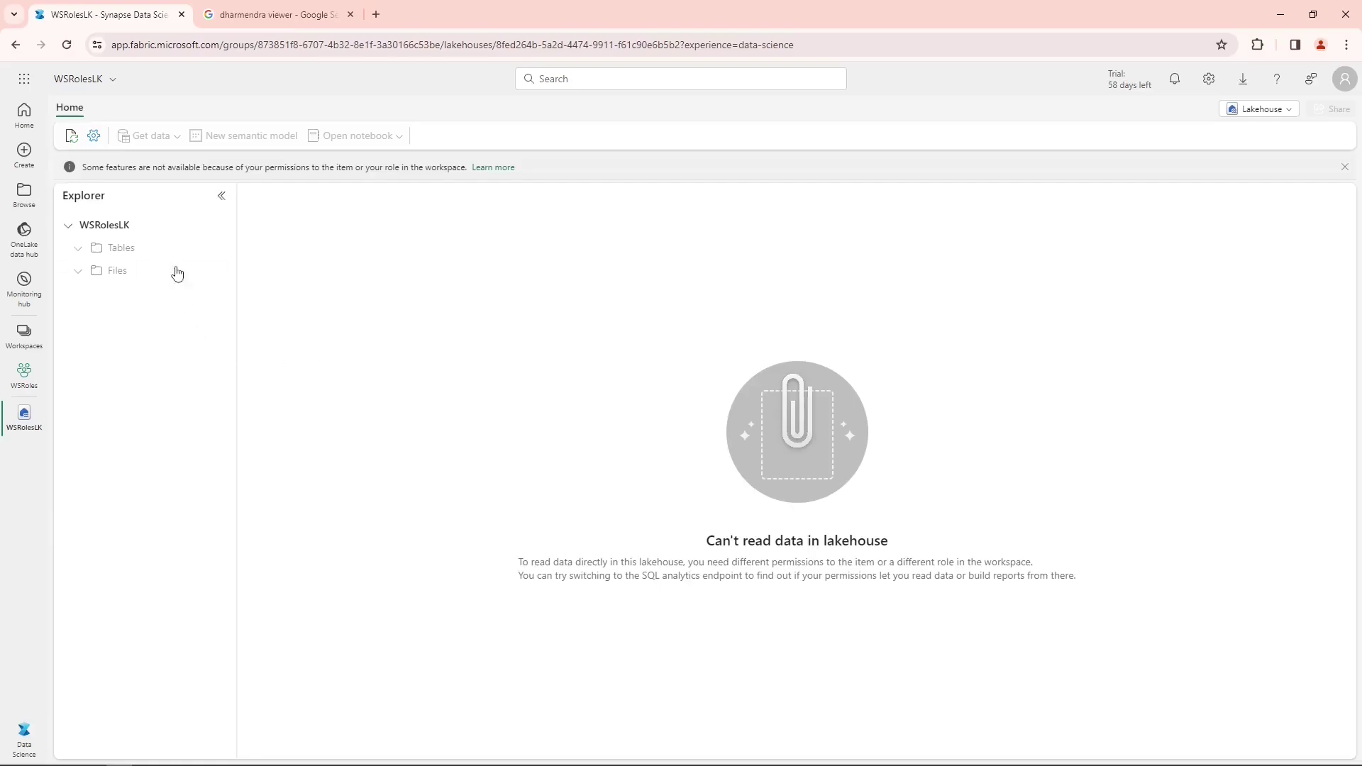
left_click(1270, 110)
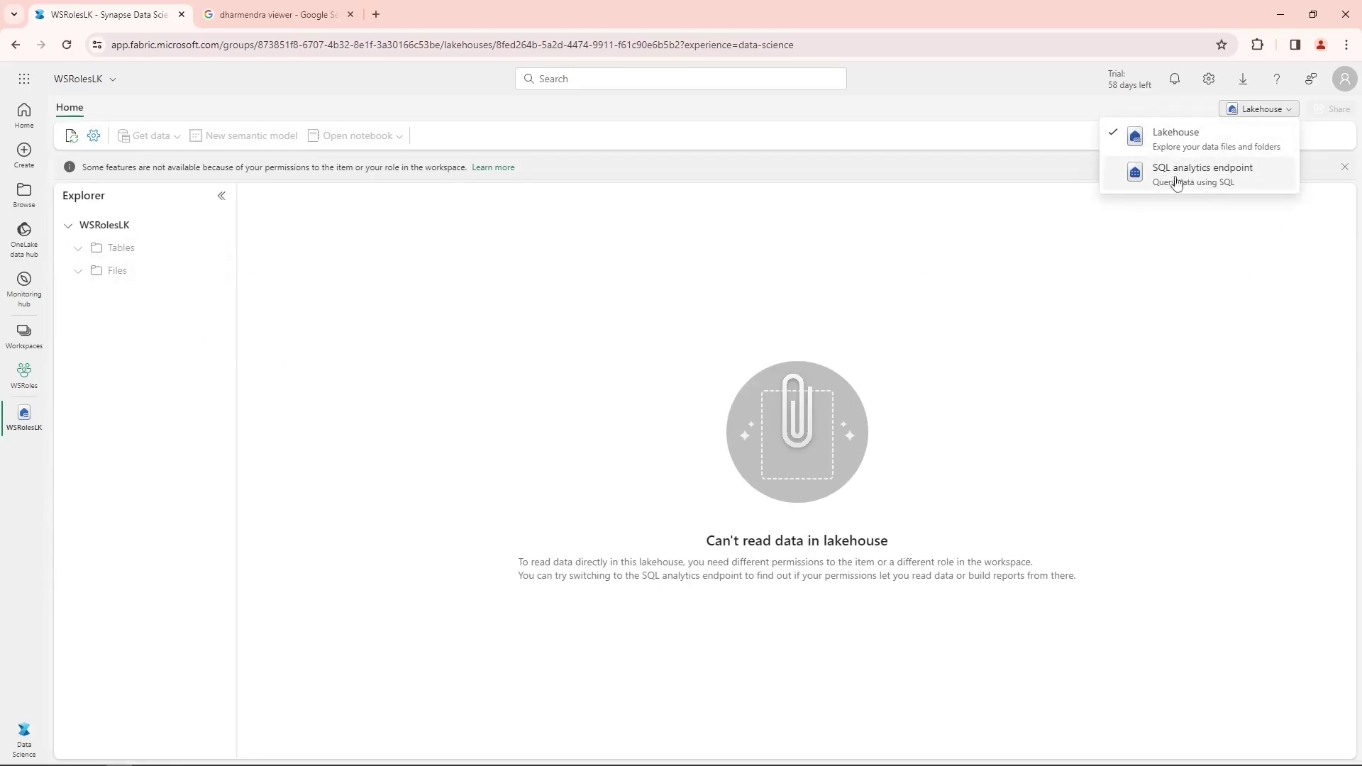
left_click(1208, 184)
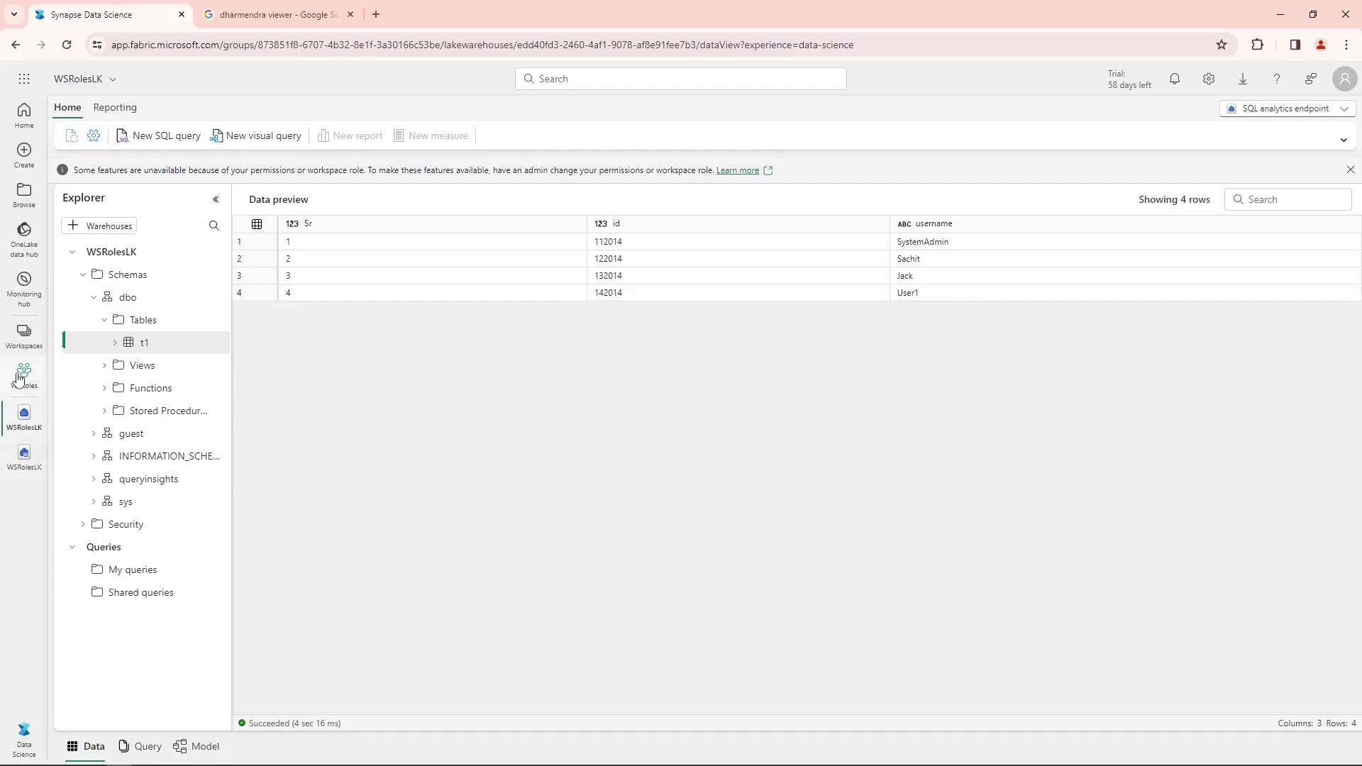
left_click(21, 376)
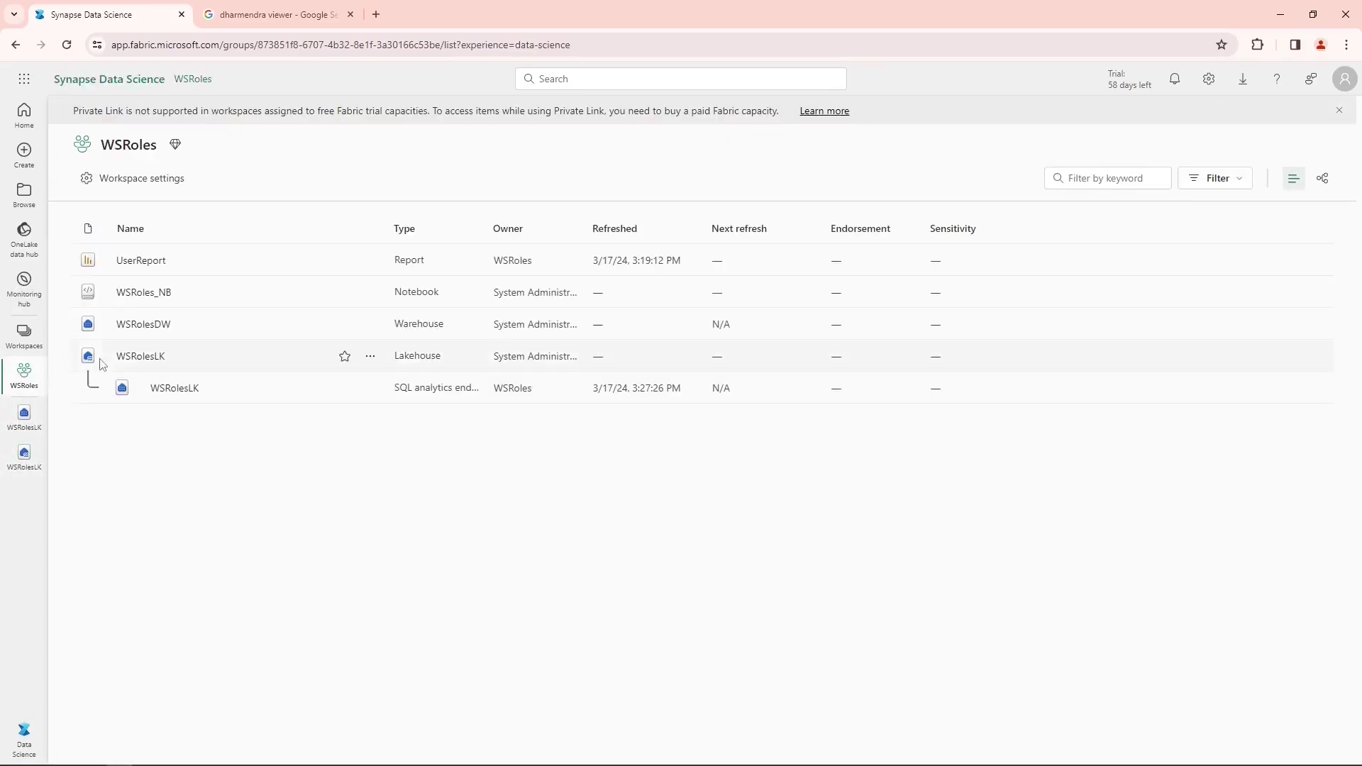
Step: Compare table t1's options menu in the WSRolesDW warehouse against t1 in the WSRolesLK SQL endpoint
left_click(144, 326)
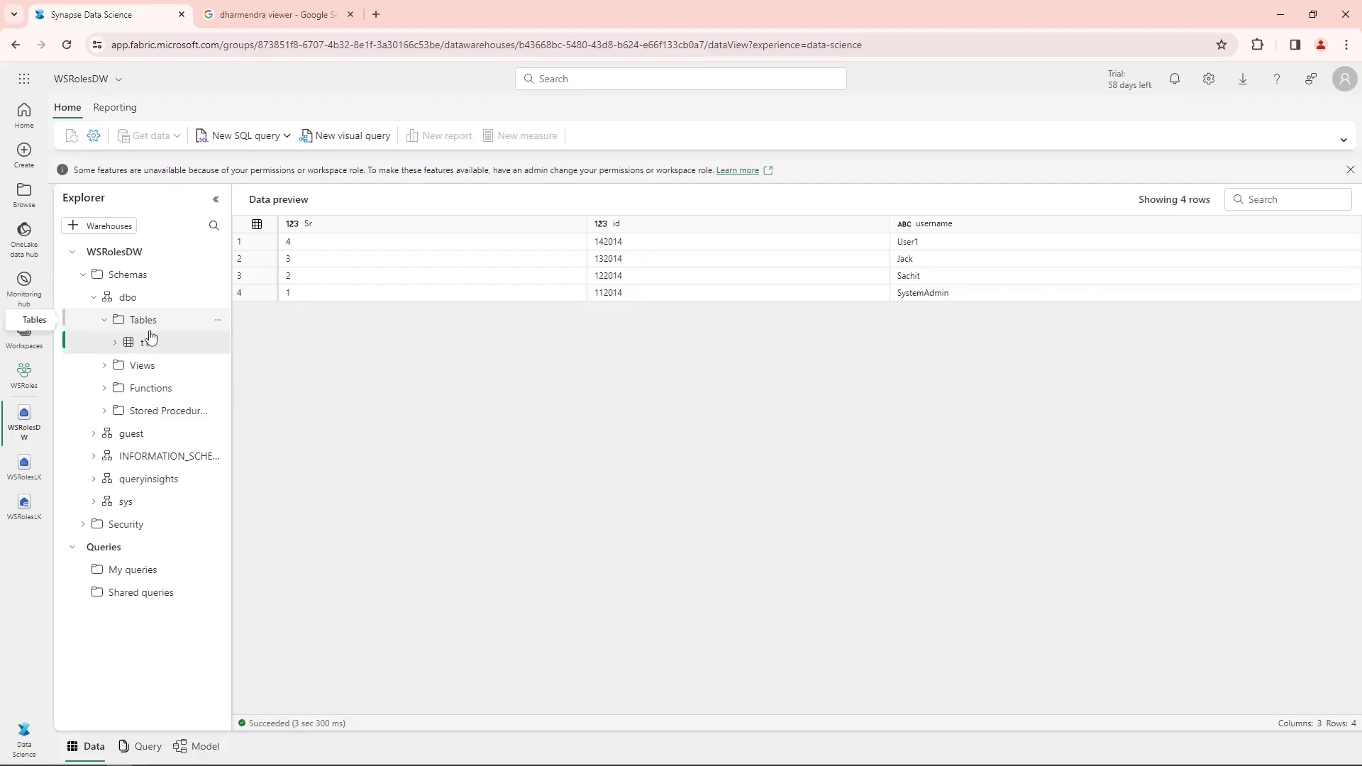
left_click(218, 343)
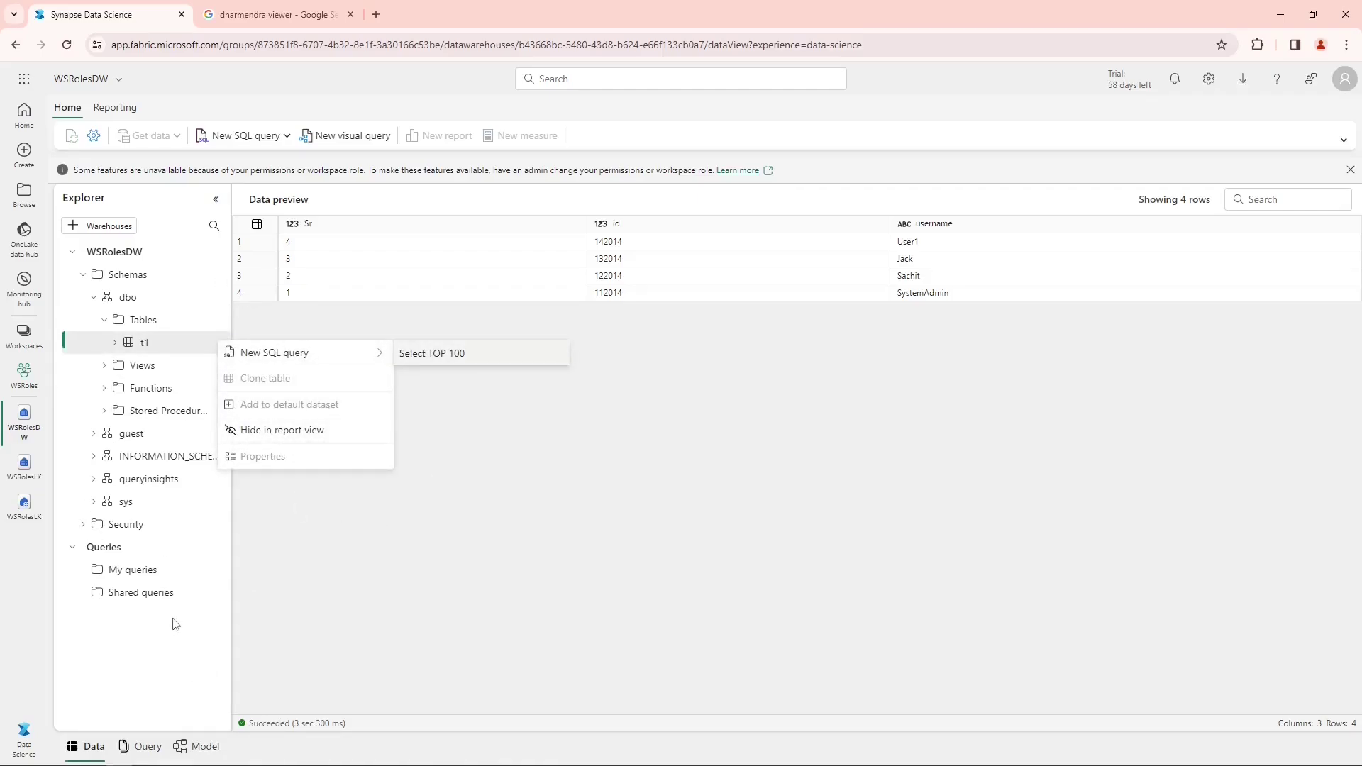
left_click(24, 478)
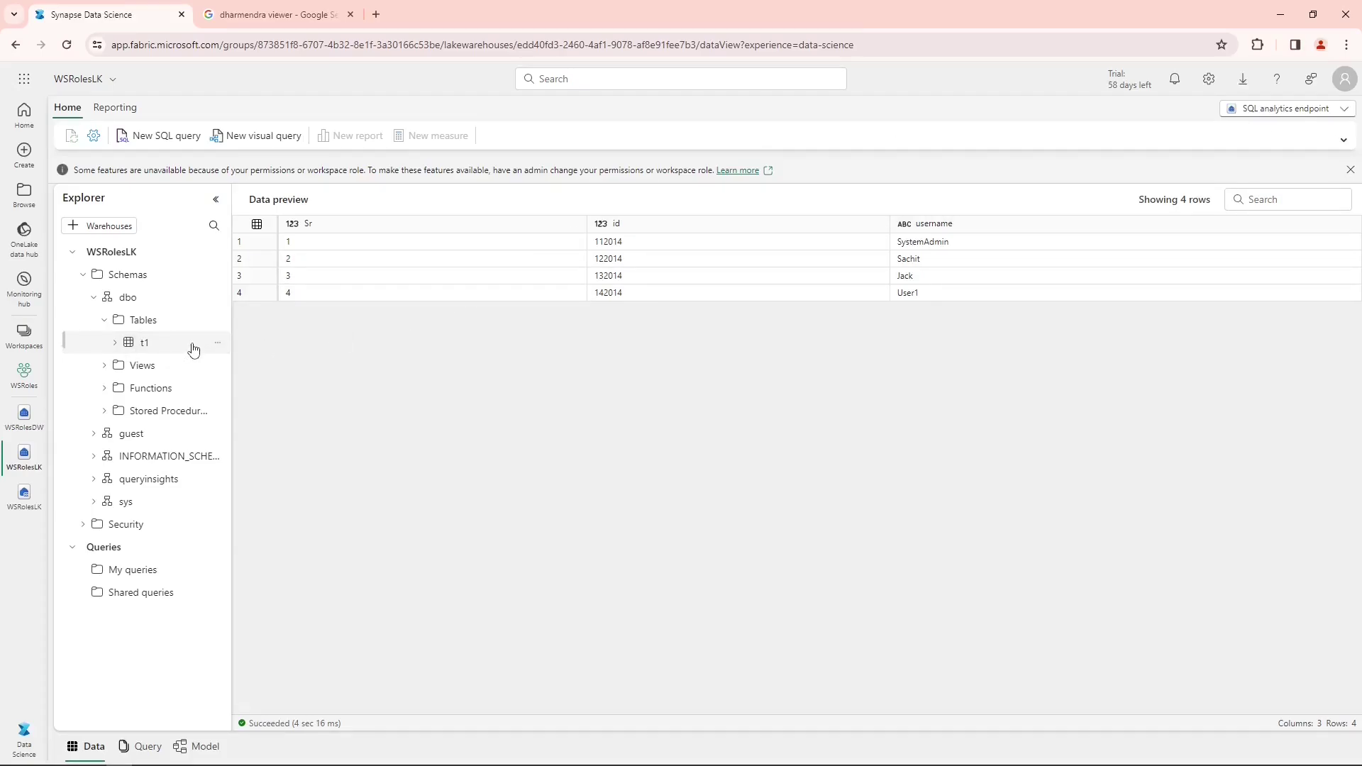
left_click(219, 348)
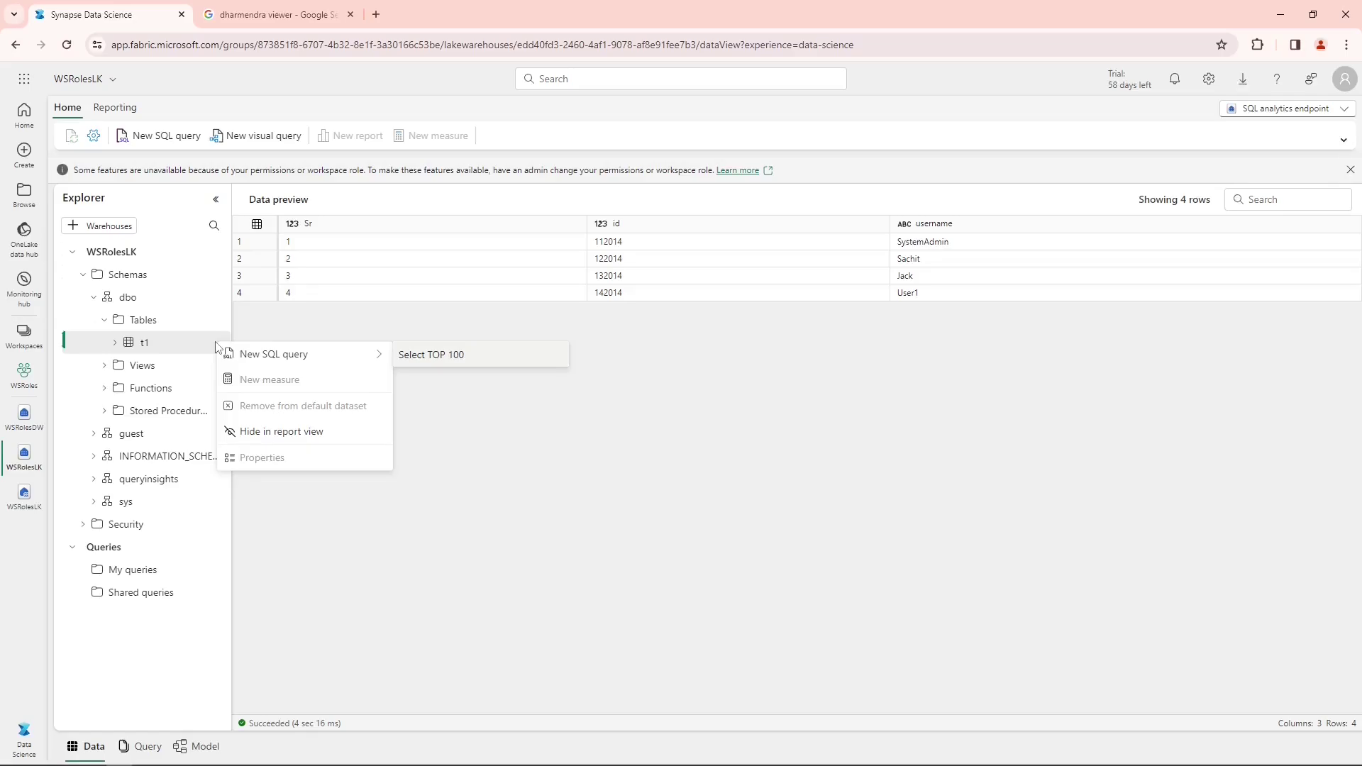
left_click(255, 331)
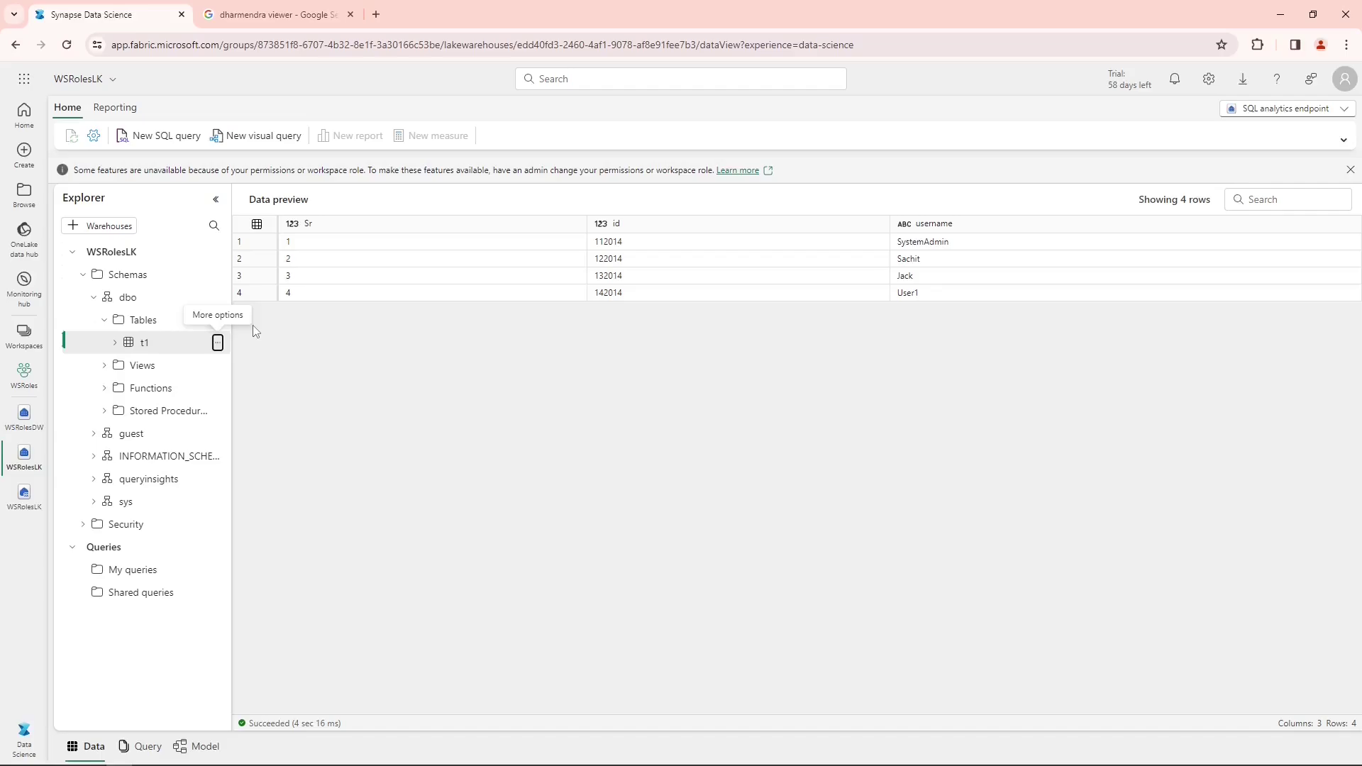